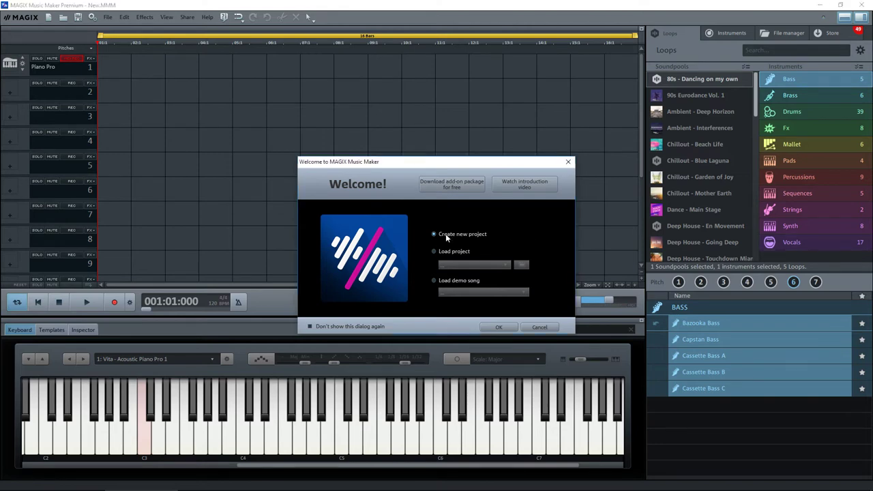
Step: Start the new project, play a few test notes, then clean track 1 to remove Piano Pro
{"action": "left_click", "coordinate": [496, 327]}
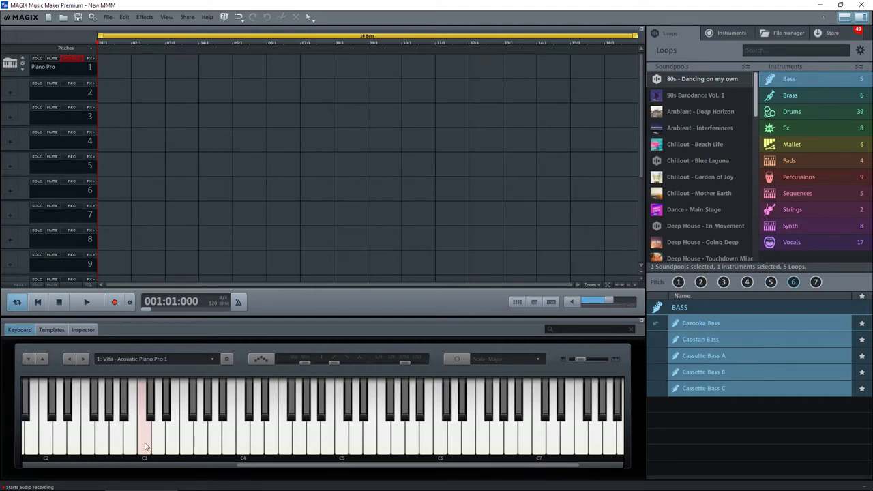
{"action": "key", "text": "comma"}
{"action": "key", "text": "u"}
{"action": "key", "text": "p"}
{"action": "key", "text": "bracketleft"}
{"action": "key", "text": "y"}
{"action": "key", "text": "slash"}
{"action": "key", "text": "m"}
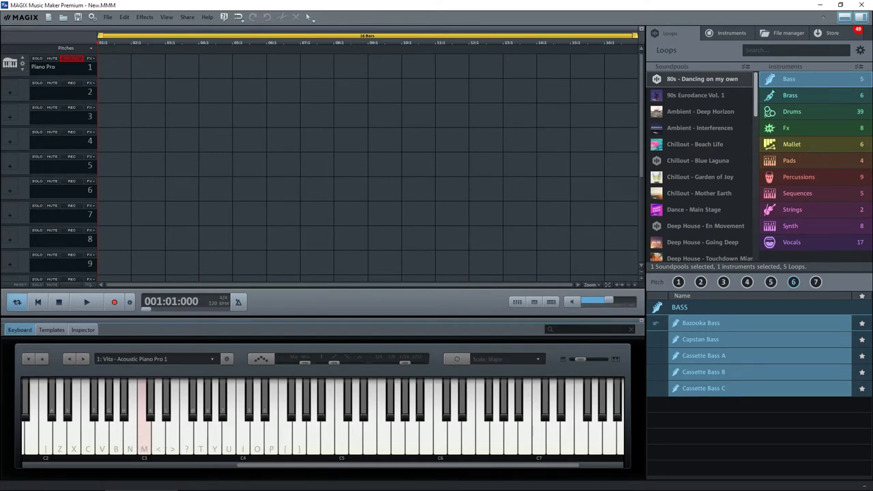
{"action": "right_click", "coordinate": [91, 69]}
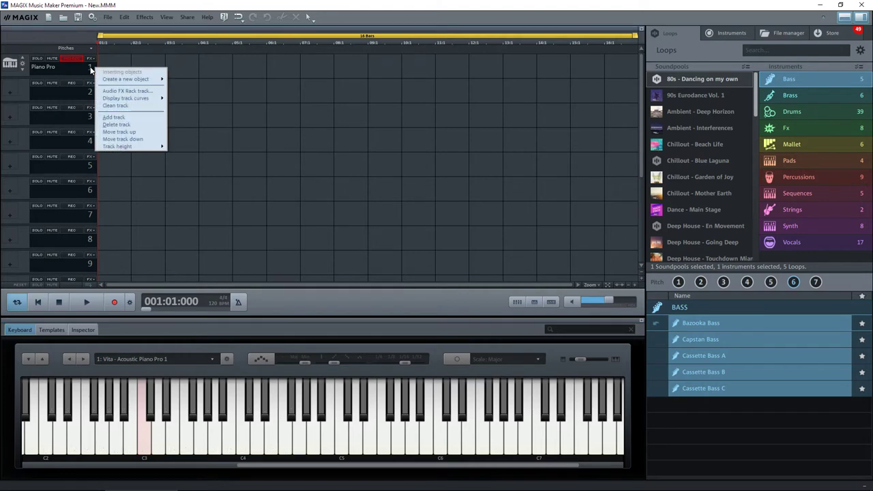
{"action": "left_click", "coordinate": [117, 105]}
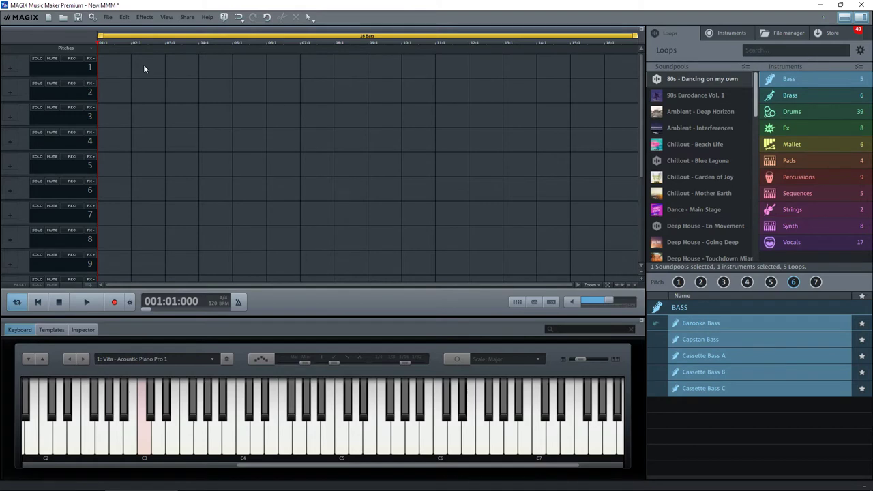
Step: Show the installed instruments list in the side panel and scroll through it
{"action": "left_click", "coordinate": [731, 33]}
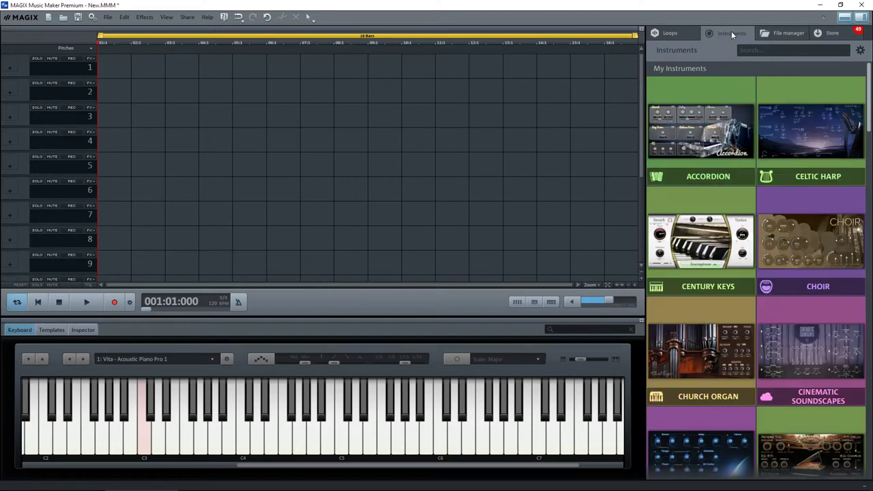
{"action": "scroll", "coordinate": [706, 270], "scroll_direction": "down", "scroll_amount": 3}
{"action": "scroll", "coordinate": [707, 273], "scroll_direction": "up", "scroll_amount": 3}
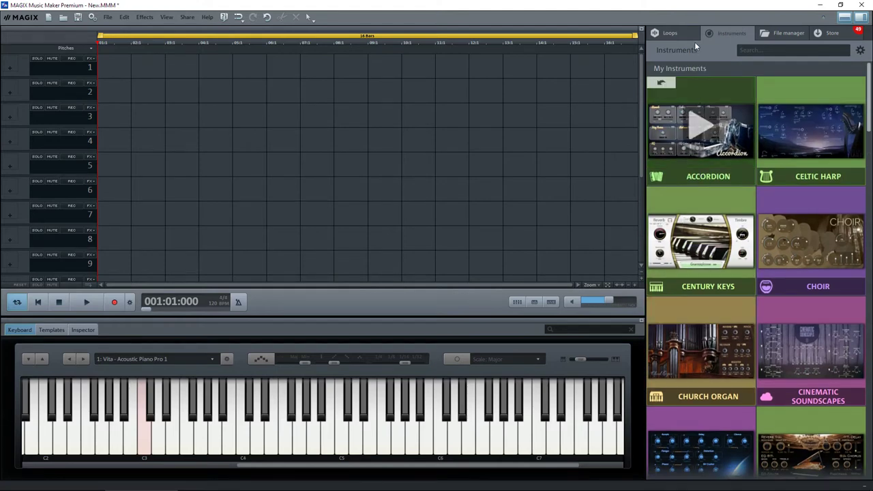
Step: Browse the online Store's More instruments category, then return to the installed instruments list
{"action": "left_click", "coordinate": [832, 35]}
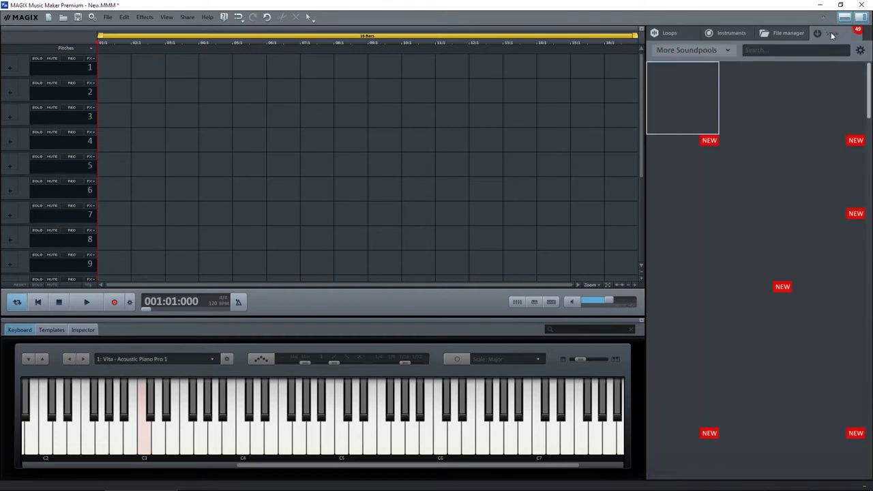
{"action": "left_click", "coordinate": [862, 55]}
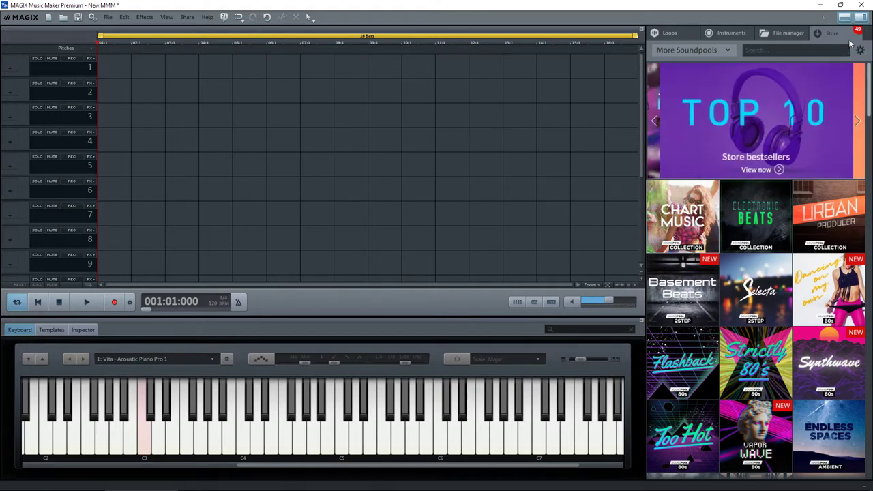
{"action": "left_click", "coordinate": [728, 52]}
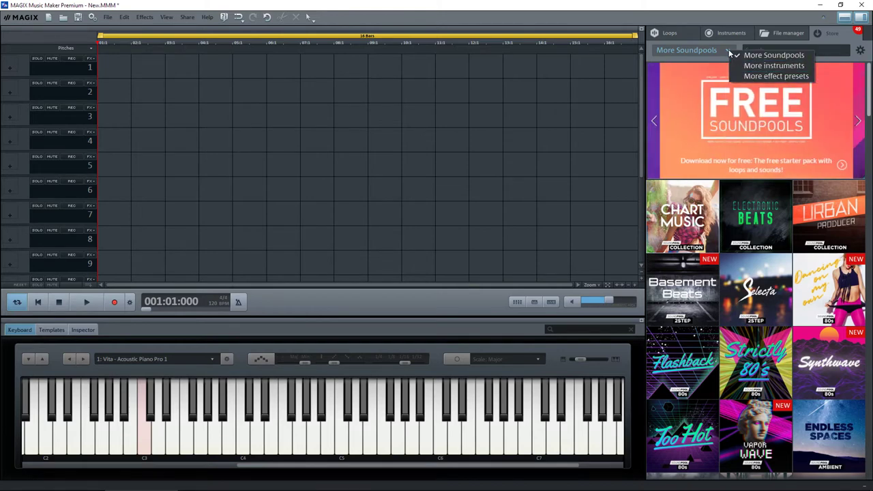
{"action": "left_click", "coordinate": [761, 66]}
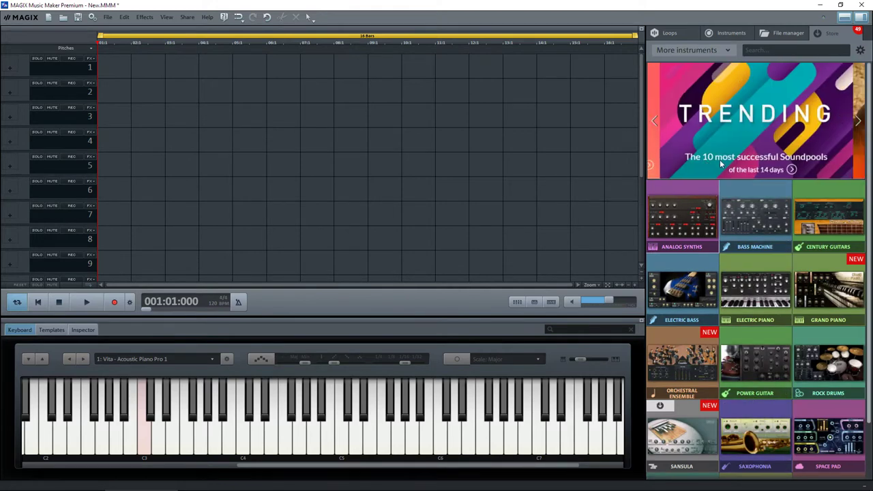
{"action": "left_click", "coordinate": [727, 32]}
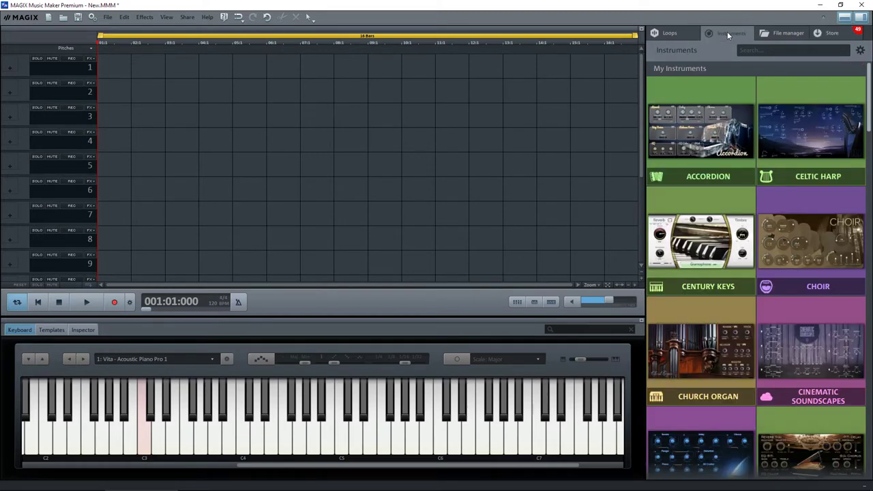
Step: Look over the Century Keys tile and the other instruments in My Instruments
{"action": "mouse_move", "coordinate": [807, 131]}
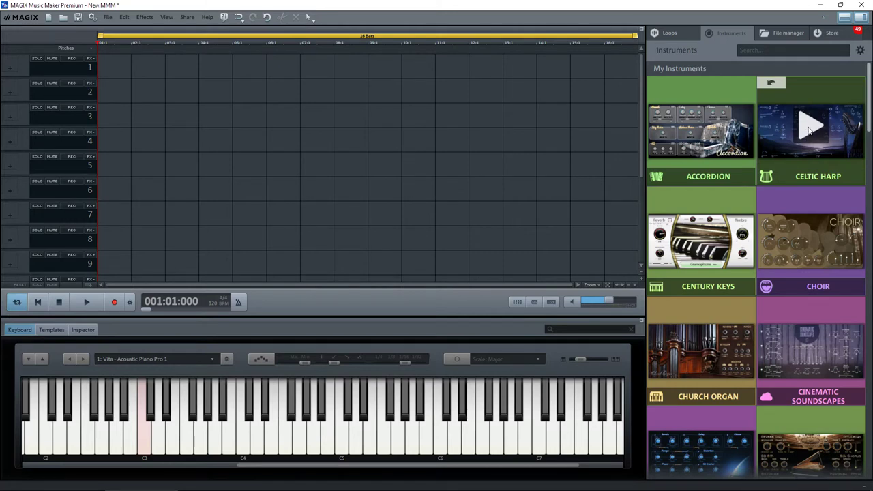
{"action": "mouse_move", "coordinate": [813, 252]}
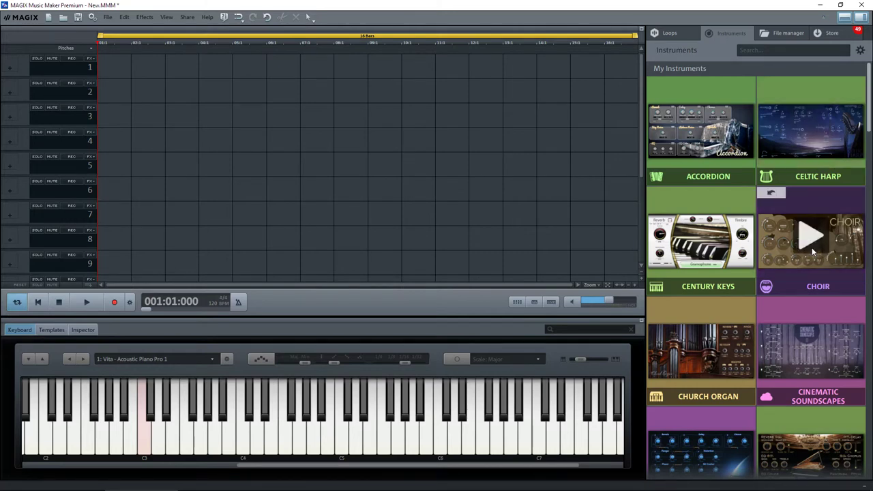
{"action": "mouse_move", "coordinate": [700, 456]}
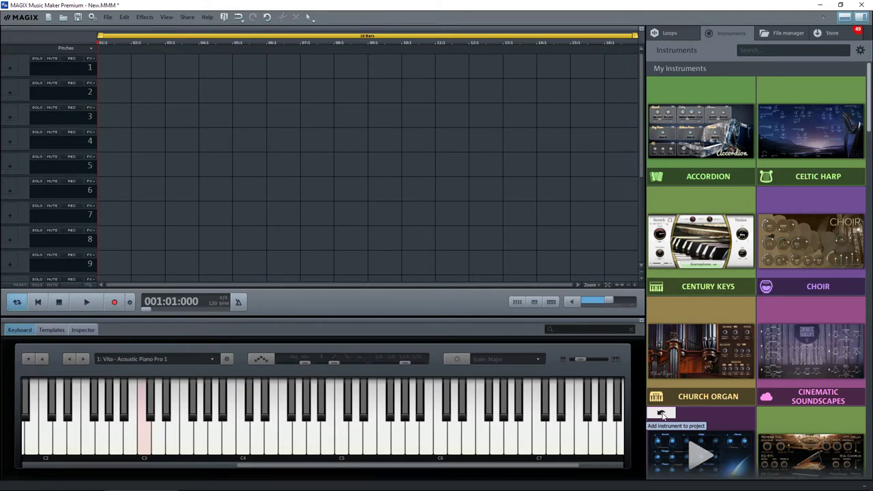
{"action": "mouse_move", "coordinate": [704, 232]}
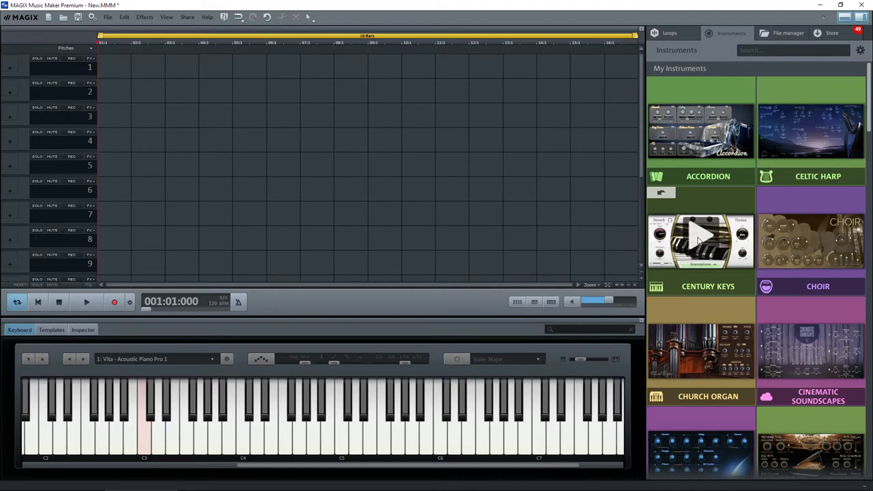
Step: Add Century Keys to the project, move its synth window aside, and play the part
{"action": "left_click", "coordinate": [661, 195]}
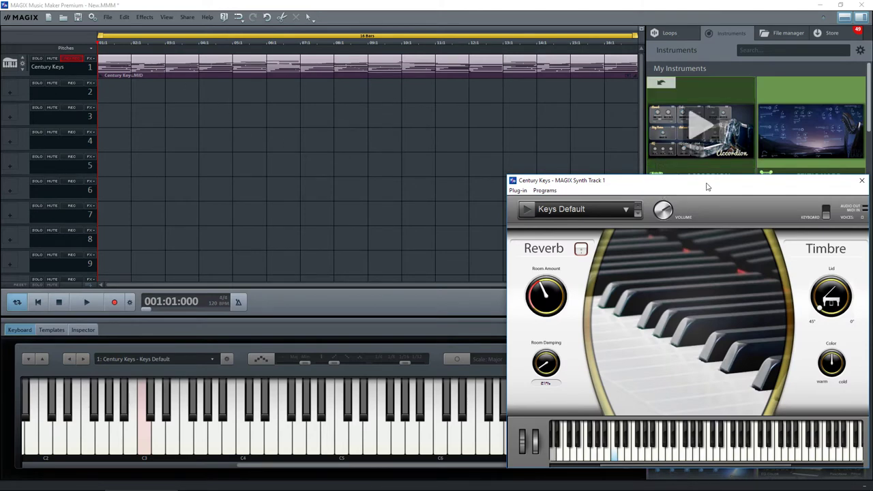
{"action": "left_click_drag", "start_coordinate": [707, 184], "coordinate": [486, 193]}
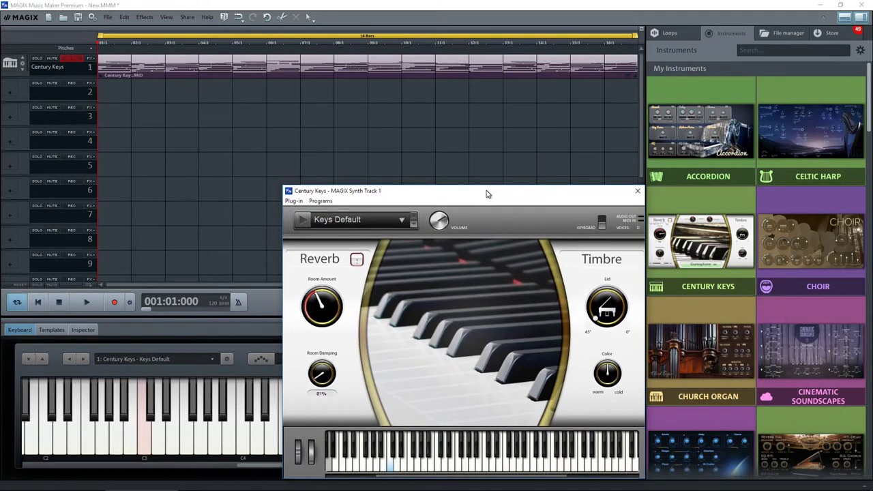
{"action": "left_click", "coordinate": [232, 117]}
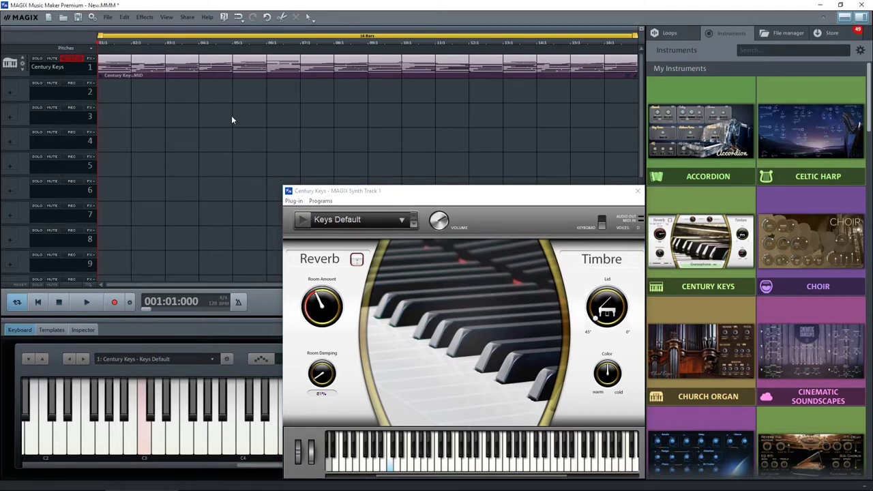
{"action": "key", "text": "space"}
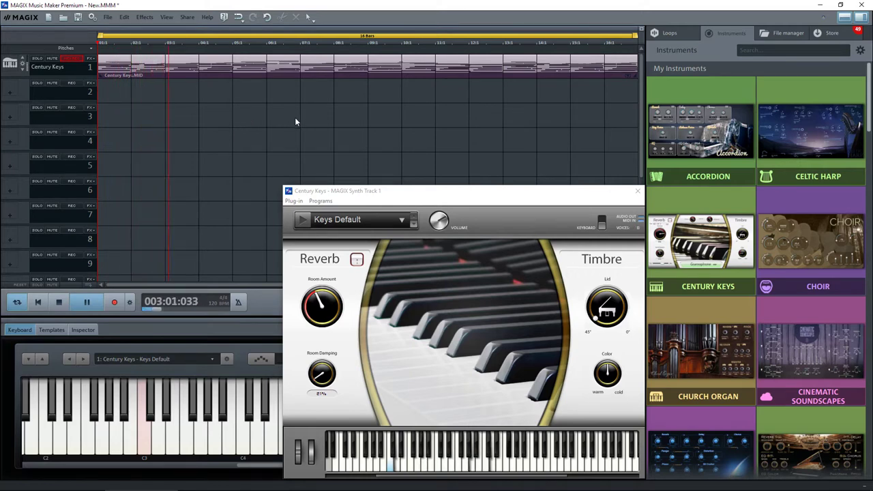
{"action": "key", "text": "Home"}
{"action": "key", "text": "space"}
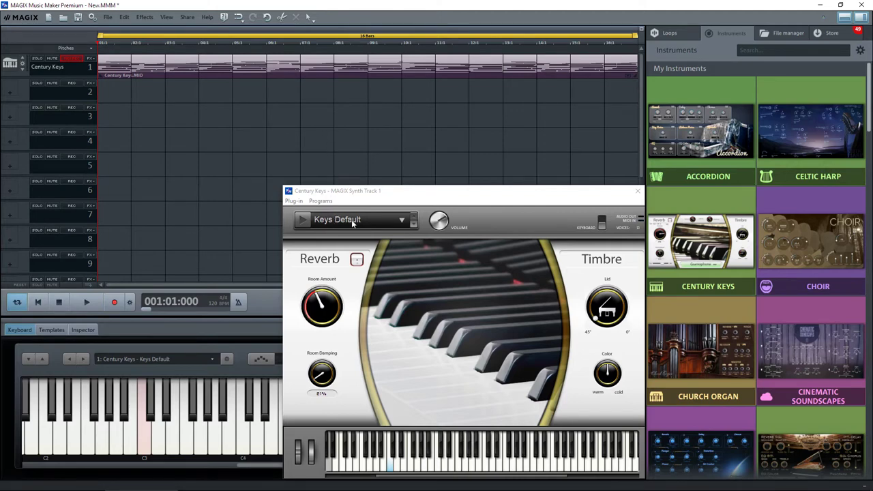
Step: Switch Century Keys to the Keys Cathedral preset and audition it
{"action": "left_click", "coordinate": [401, 222]}
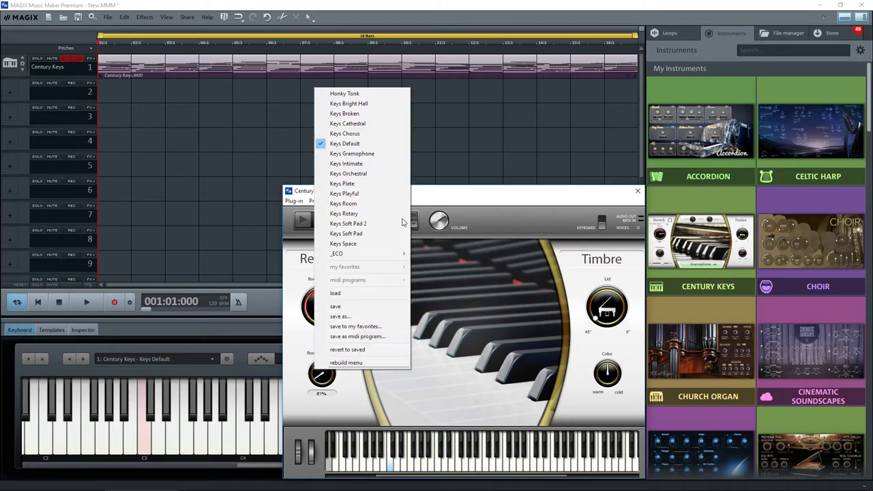
{"action": "left_click", "coordinate": [350, 125]}
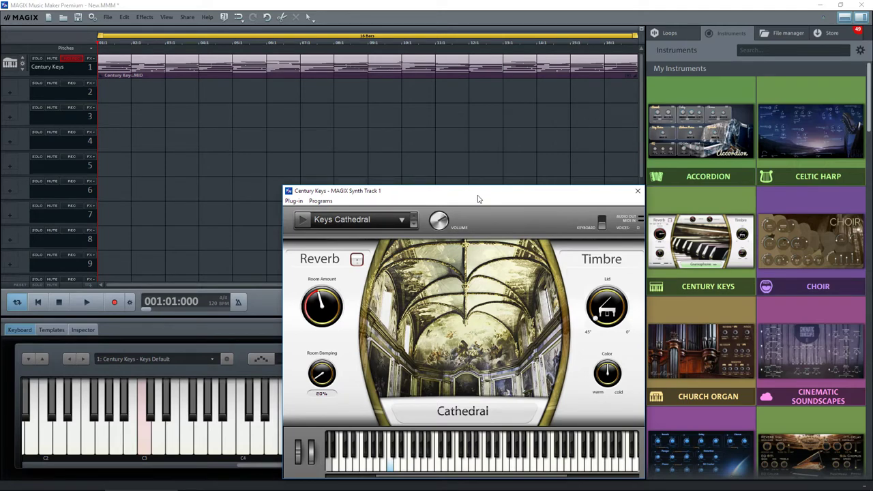
{"action": "key", "text": "space"}
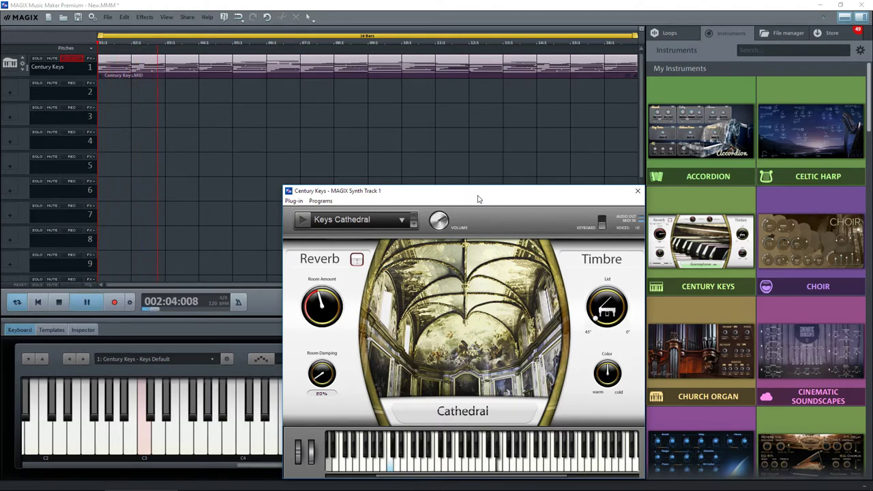
{"action": "key", "text": "space"}
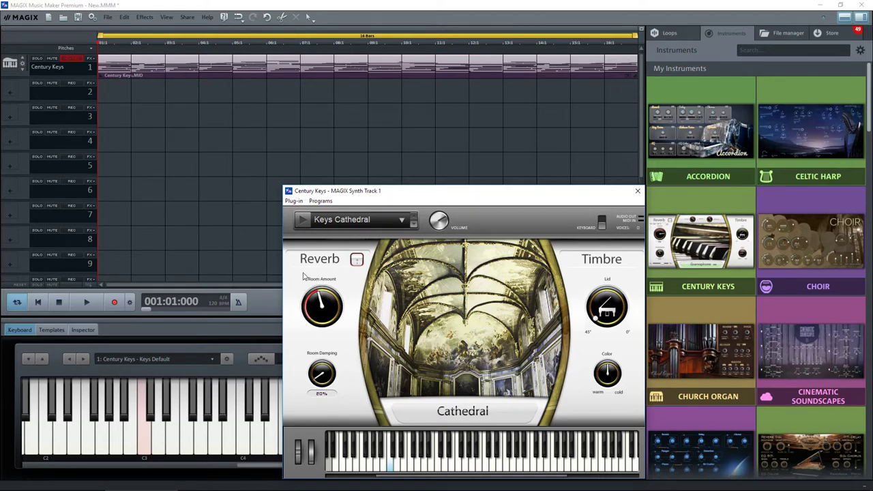
Step: During playback, raise the reverb Room Amount and adjust Room Damping, ending at 0%
{"action": "key", "text": "space"}
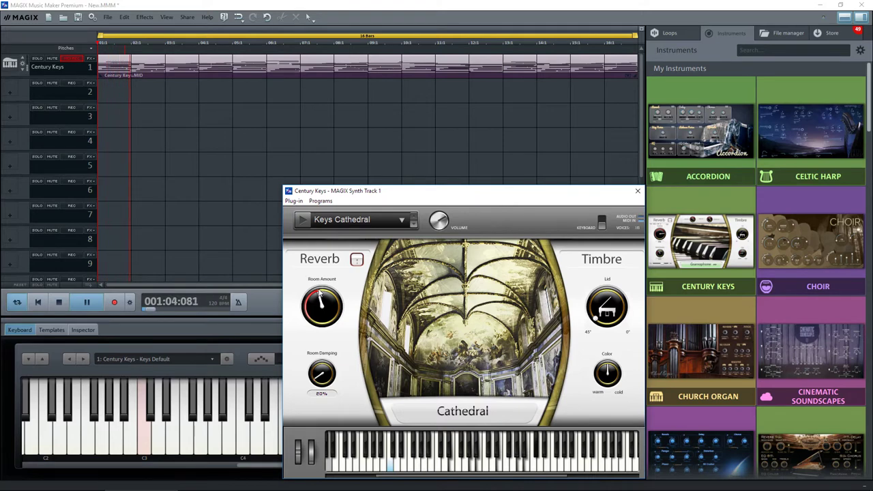
{"action": "mouse_move", "coordinate": [319, 292]}
{"action": "left_mouse_down"}
{"action": "mouse_move", "coordinate": [336, 322]}
{"action": "mouse_move", "coordinate": [327, 331]}
{"action": "mouse_move", "coordinate": [344, 310]}
{"action": "mouse_move", "coordinate": [326, 292]}
{"action": "left_mouse_up"}
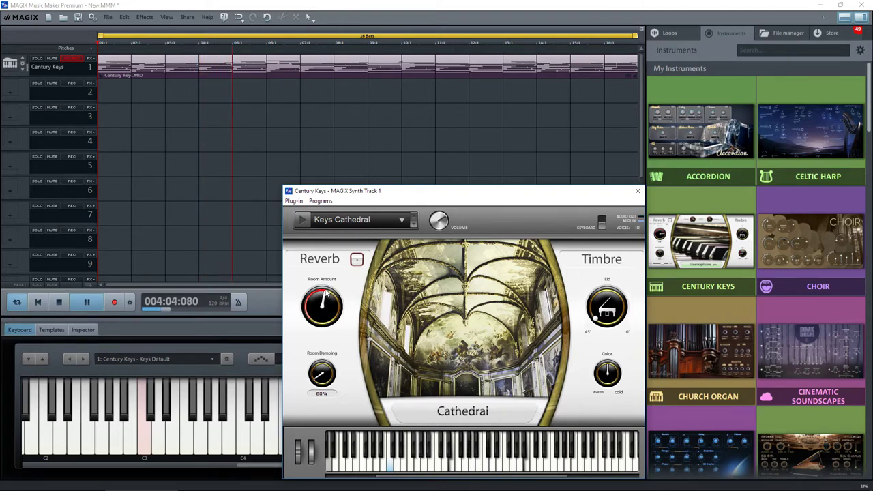
{"action": "left_click_drag", "start_coordinate": [315, 382], "coordinate": [338, 380]}
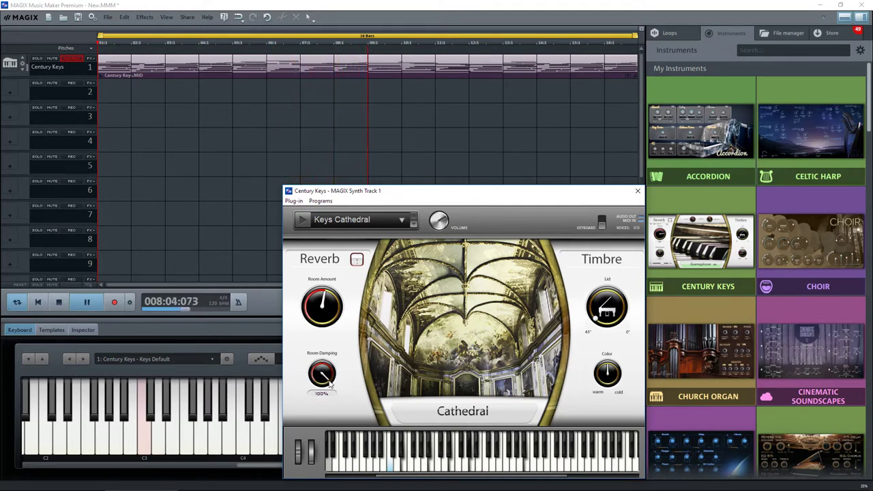
{"action": "left_click_drag", "start_coordinate": [331, 385], "coordinate": [321, 374]}
Step: Restart playback, turn the lid toward 0°, and warm up the Century Keys Color knob
{"action": "key", "text": "space"}
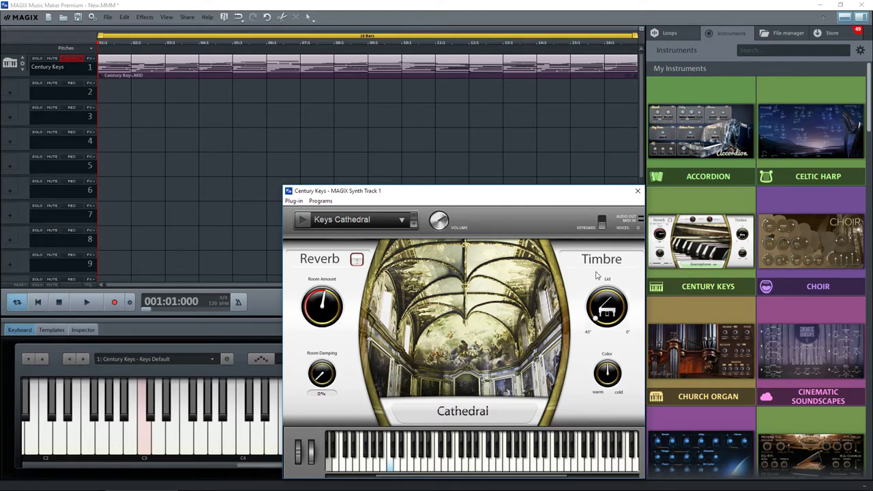
{"action": "key", "text": "space"}
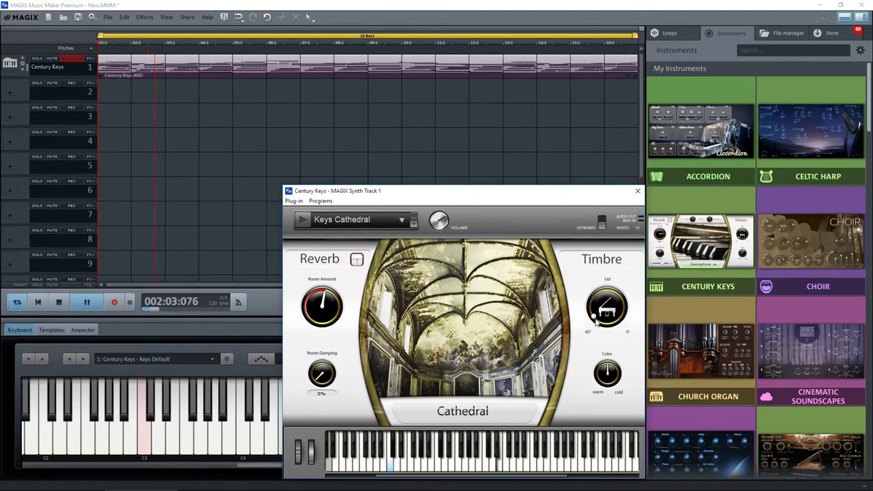
{"action": "mouse_move", "coordinate": [593, 301]}
{"action": "left_mouse_down"}
{"action": "mouse_move", "coordinate": [622, 306]}
{"action": "mouse_move", "coordinate": [612, 335]}
{"action": "mouse_move", "coordinate": [610, 301]}
{"action": "mouse_move", "coordinate": [596, 289]}
{"action": "mouse_move", "coordinate": [580, 314]}
{"action": "mouse_move", "coordinate": [594, 318]}
{"action": "left_mouse_up"}
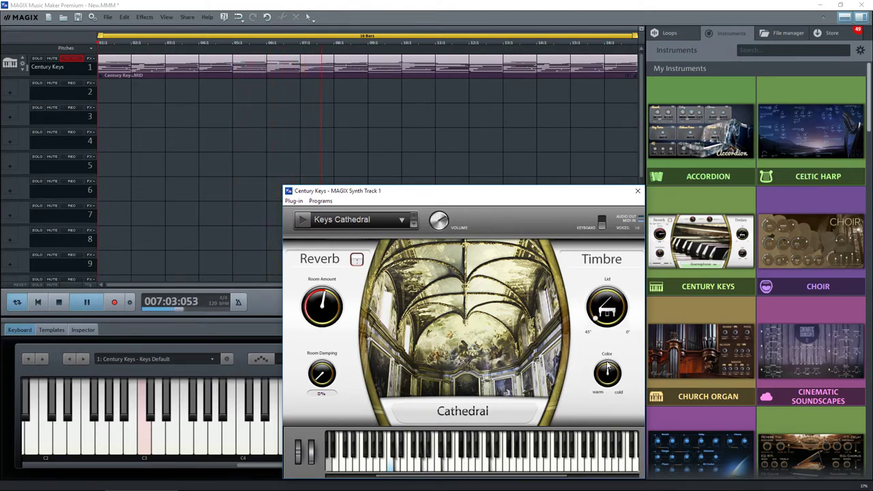
{"action": "left_click_drag", "start_coordinate": [609, 366], "coordinate": [615, 387]}
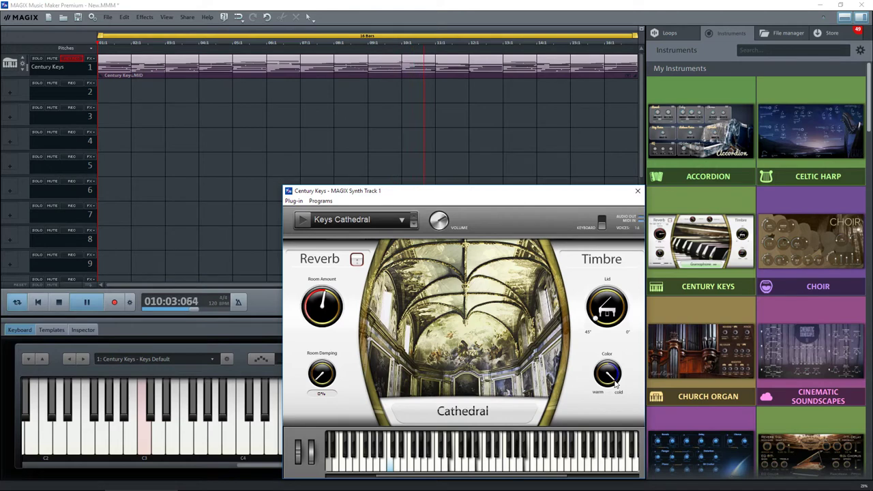
{"action": "left_click_drag", "start_coordinate": [616, 386], "coordinate": [612, 395]}
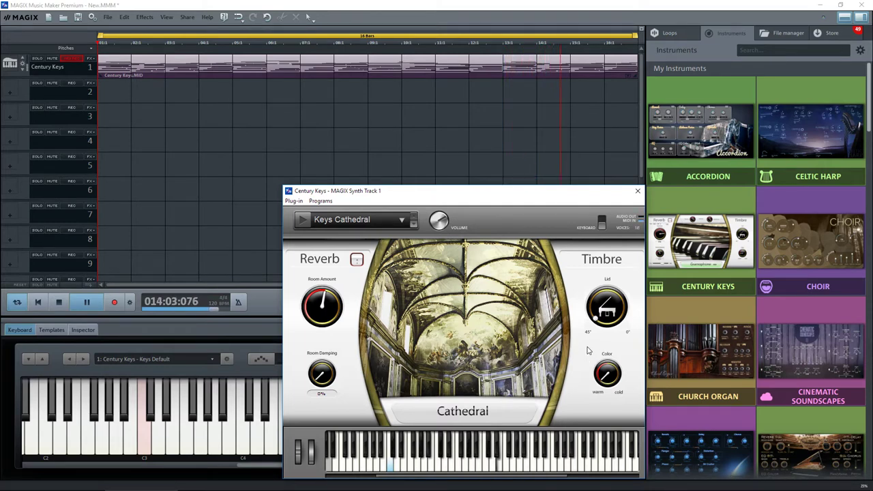
{"action": "key", "text": "space"}
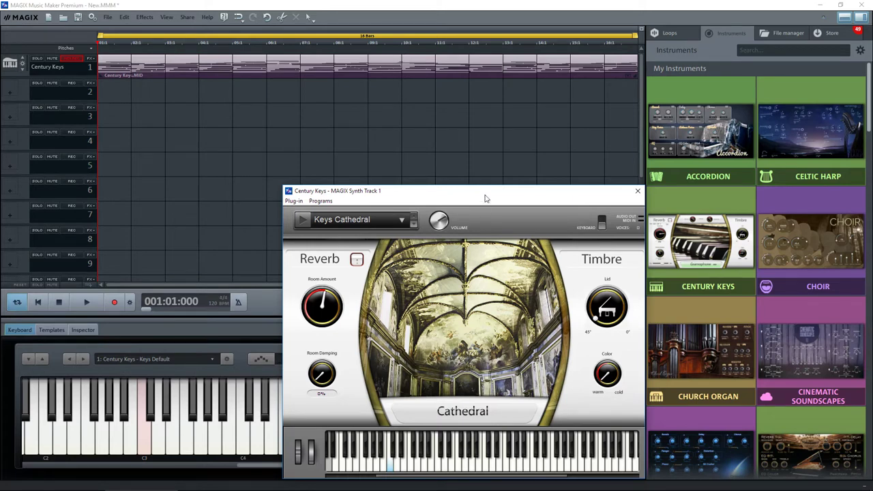
{"action": "key", "text": "space"}
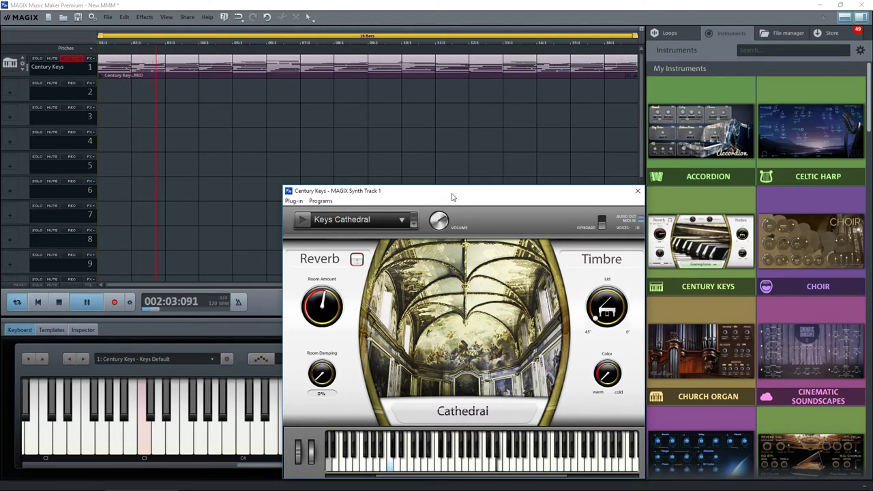
{"action": "key", "text": "space"}
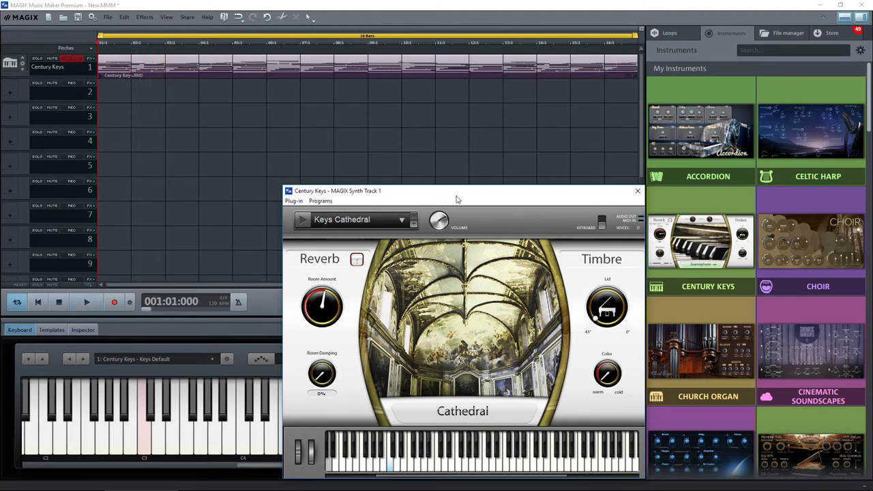
Step: In the Loops browser, select the Easy Listening - Best of soundpool and preview DeeeP bass
{"action": "left_click", "coordinate": [671, 32]}
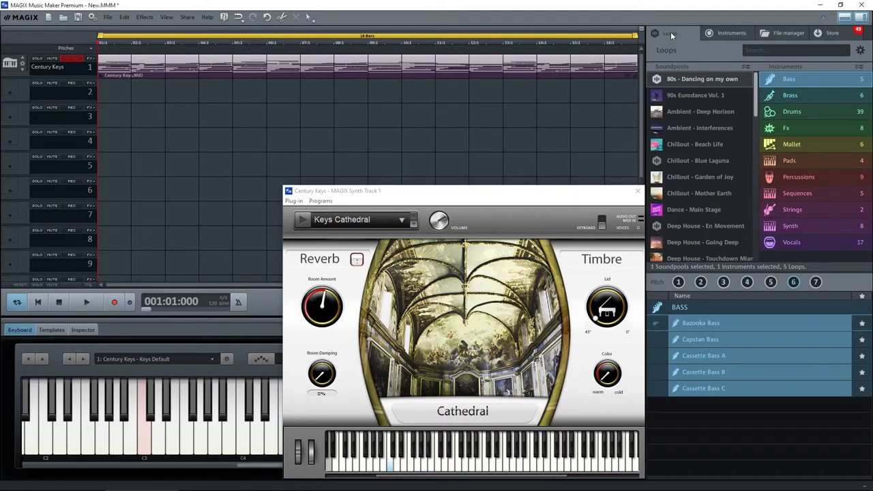
{"action": "scroll", "coordinate": [686, 203], "scroll_direction": "down", "scroll_amount": 2}
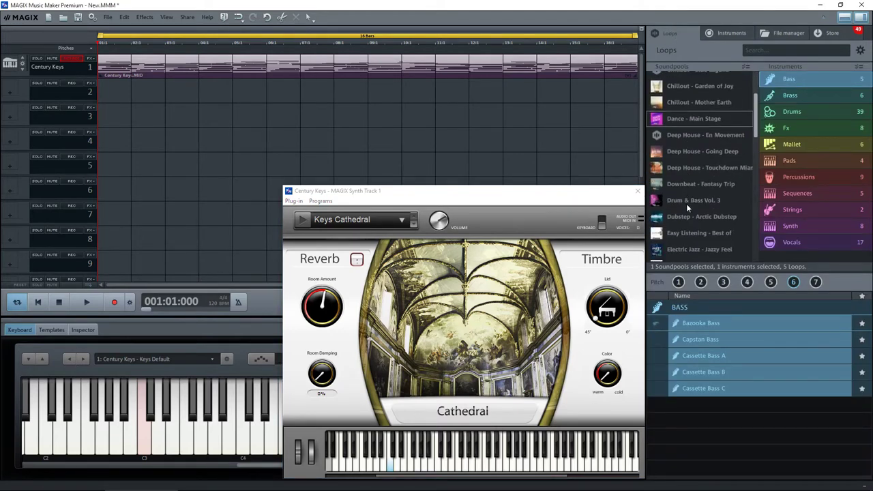
{"action": "scroll", "coordinate": [686, 204], "scroll_direction": "down", "scroll_amount": 2}
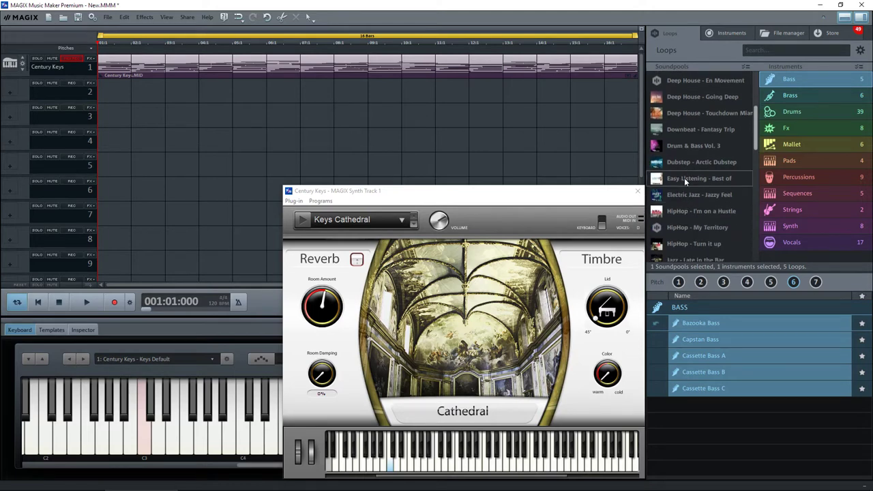
{"action": "left_click", "coordinate": [684, 178]}
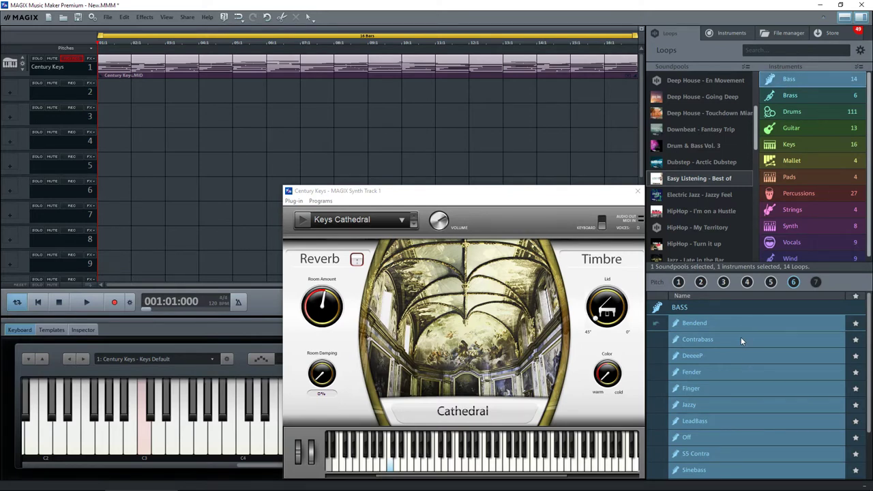
{"action": "left_click", "coordinate": [693, 356]}
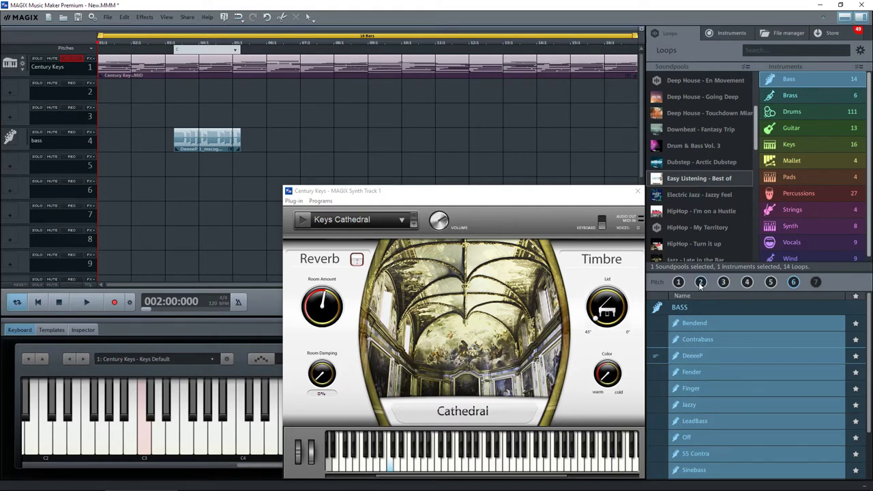
{"action": "mouse_move", "coordinate": [701, 287]}
{"action": "left_mouse_down"}
{"action": "mouse_move", "coordinate": [468, 185]}
{"action": "mouse_move", "coordinate": [291, 136]}
{"action": "left_mouse_up"}
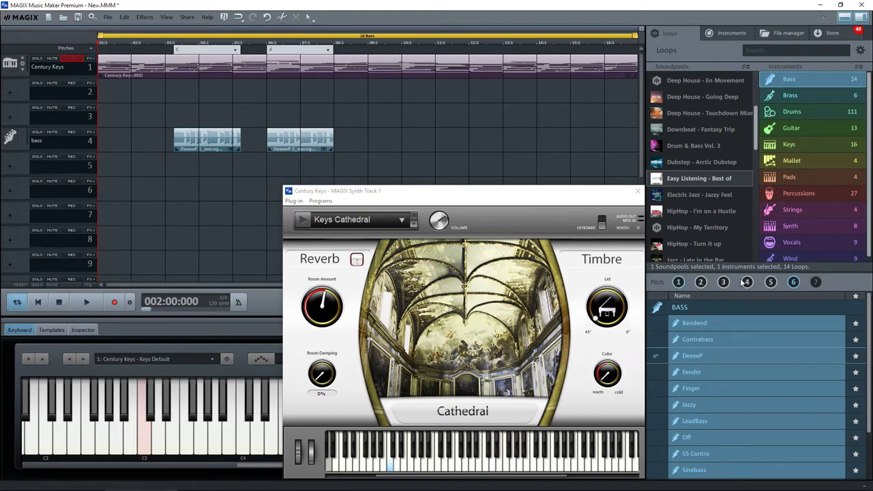
{"action": "mouse_move", "coordinate": [793, 284]}
{"action": "left_mouse_down"}
{"action": "mouse_move", "coordinate": [382, 133]}
{"action": "mouse_move", "coordinate": [389, 131]}
{"action": "left_mouse_up"}
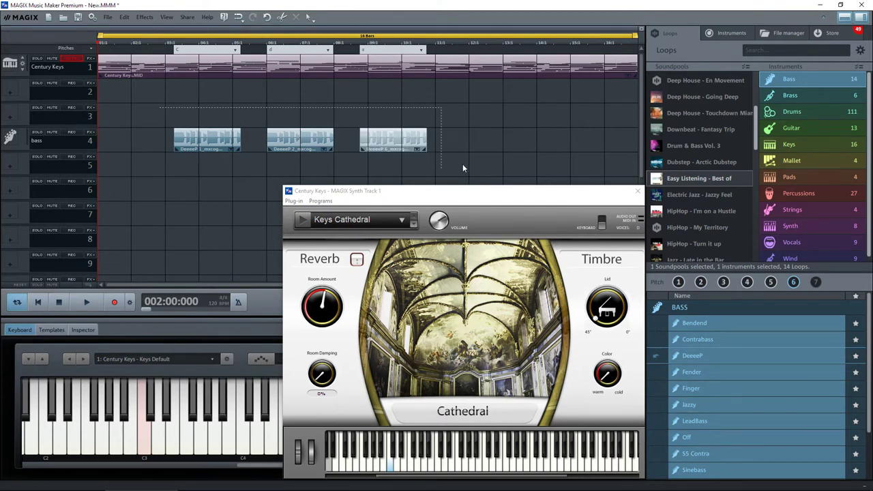
{"action": "left_click_drag", "start_coordinate": [463, 164], "coordinate": [463, 163]}
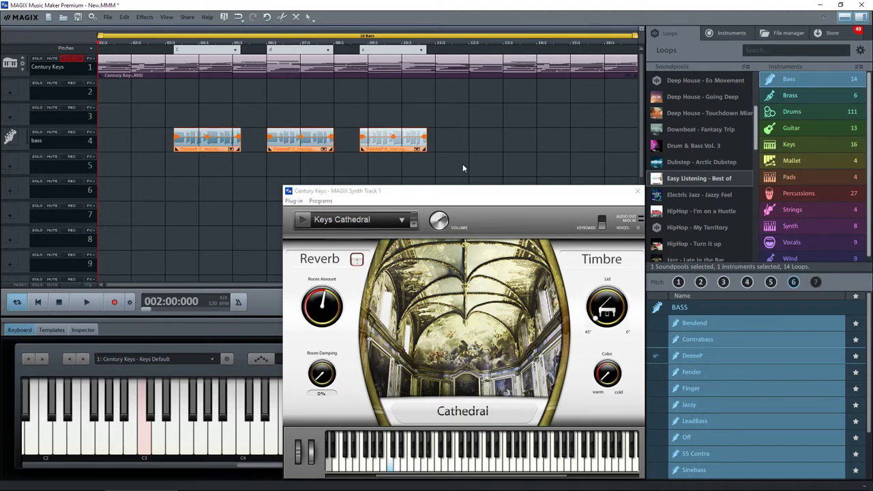
{"action": "key", "text": "Delete"}
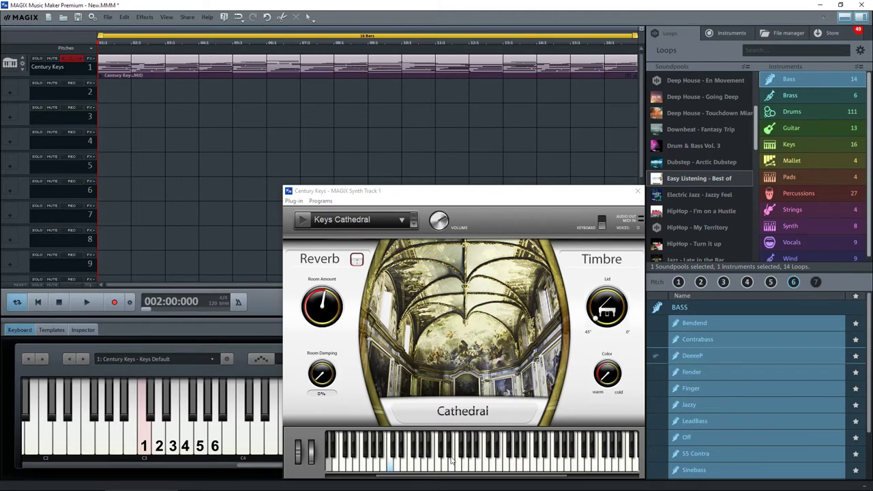
{"action": "left_click", "coordinate": [392, 466]}
{"action": "key", "text": "space"}
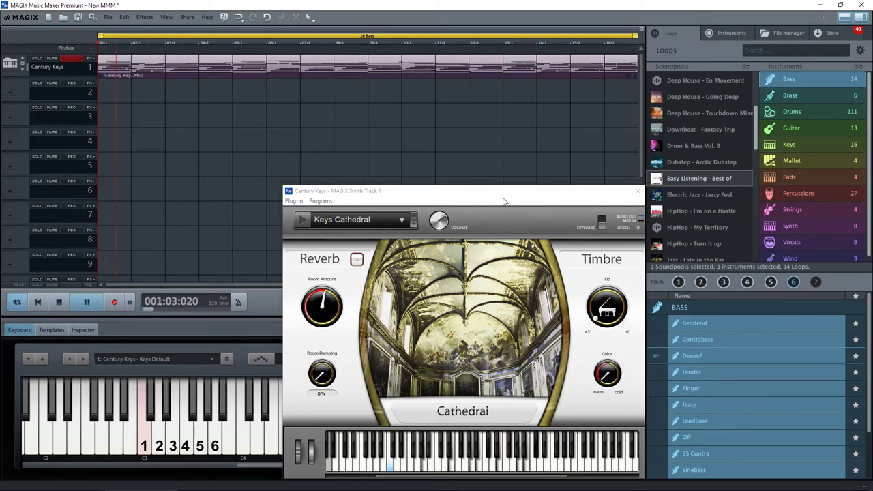
{"action": "key", "text": "space"}
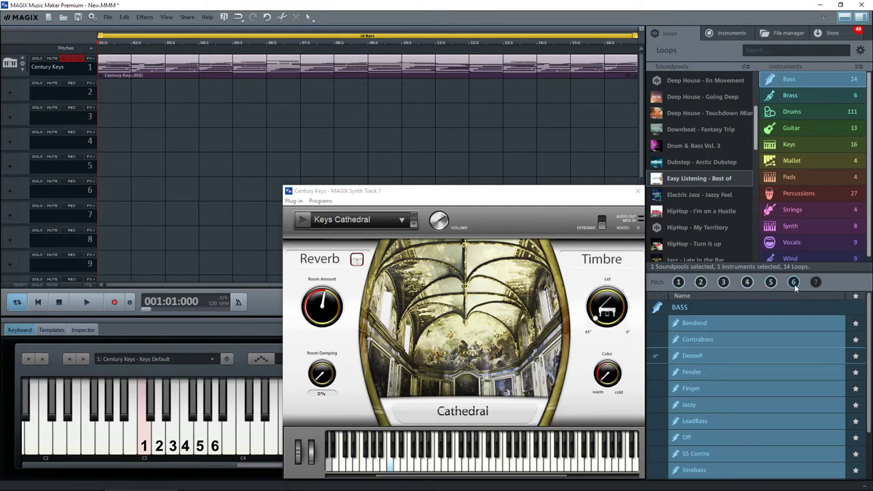
Step: Place the DeeeP bass loop on track 3 and play the arrangement
{"action": "left_click_drag", "start_coordinate": [795, 287], "coordinate": [194, 127]}
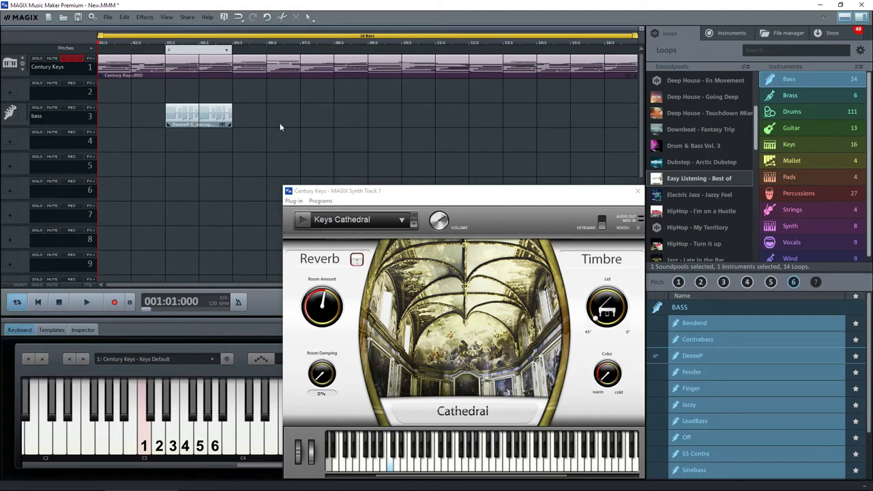
{"action": "key", "text": "space"}
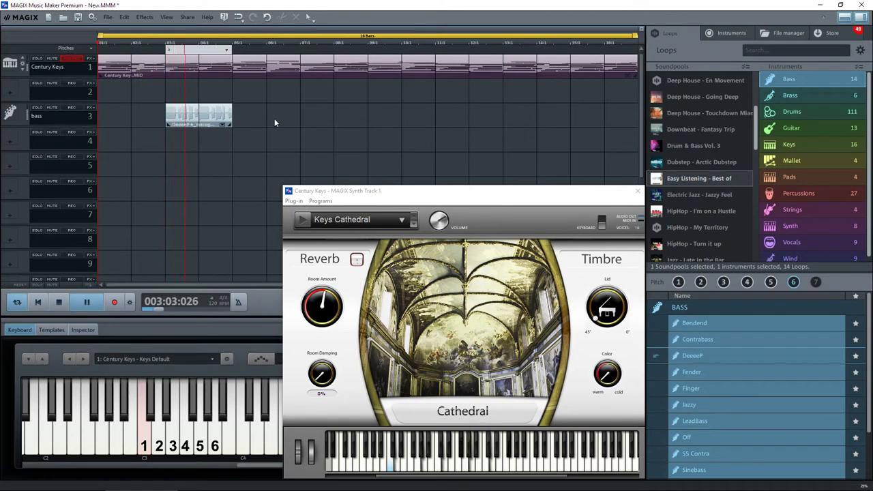
{"action": "key", "text": "space"}
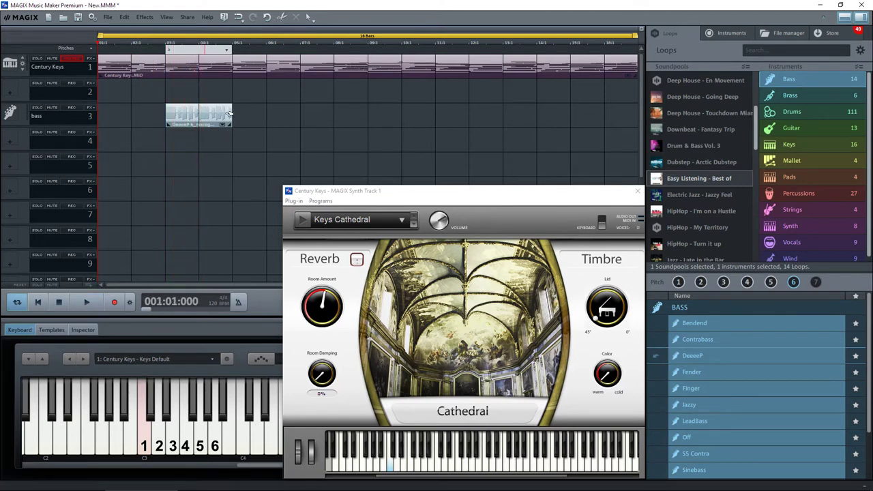
Step: Move the bass clip to start at bar 5 and play it back from bar 4.3
{"action": "left_click_drag", "start_coordinate": [213, 119], "coordinate": [281, 125]}
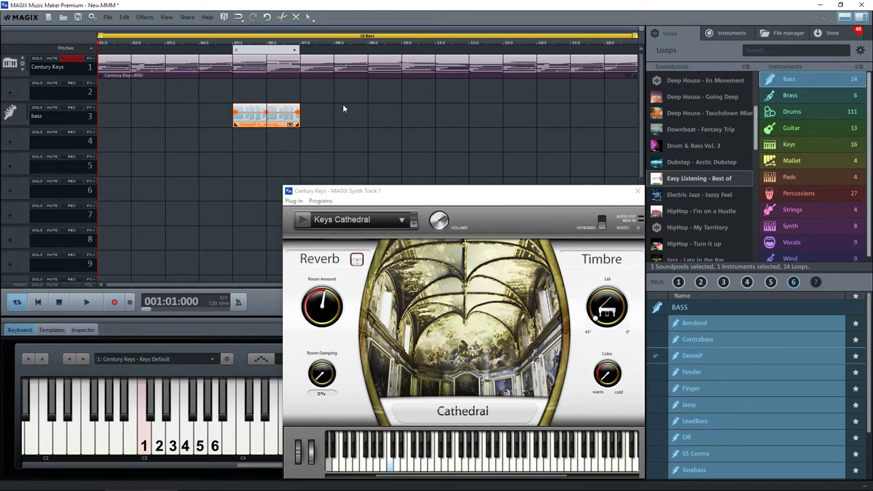
{"action": "key", "text": "space"}
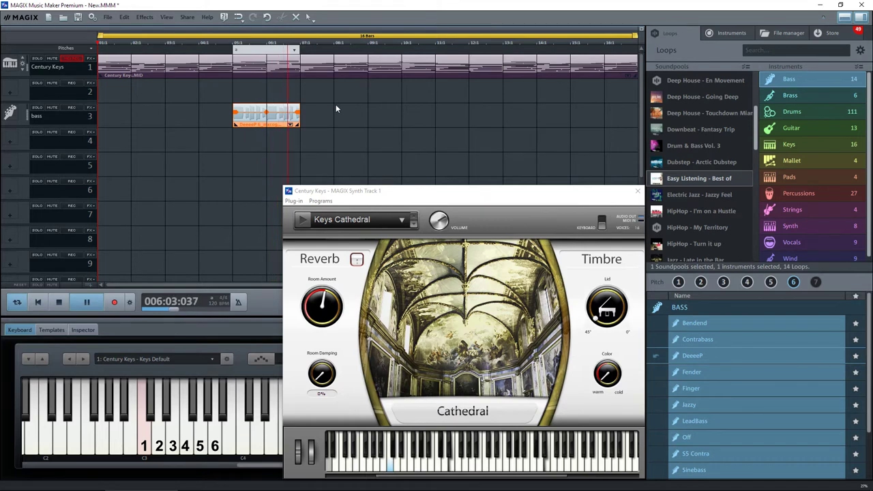
{"action": "key", "text": "space"}
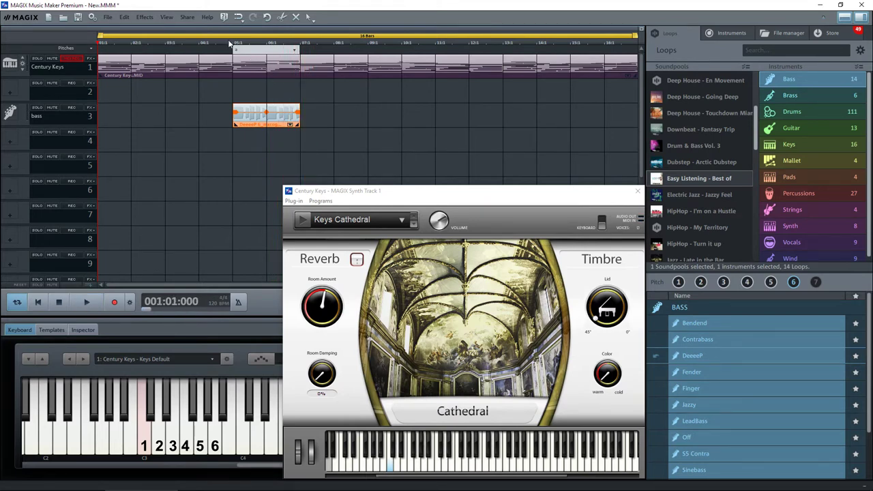
{"action": "left_click", "coordinate": [218, 44]}
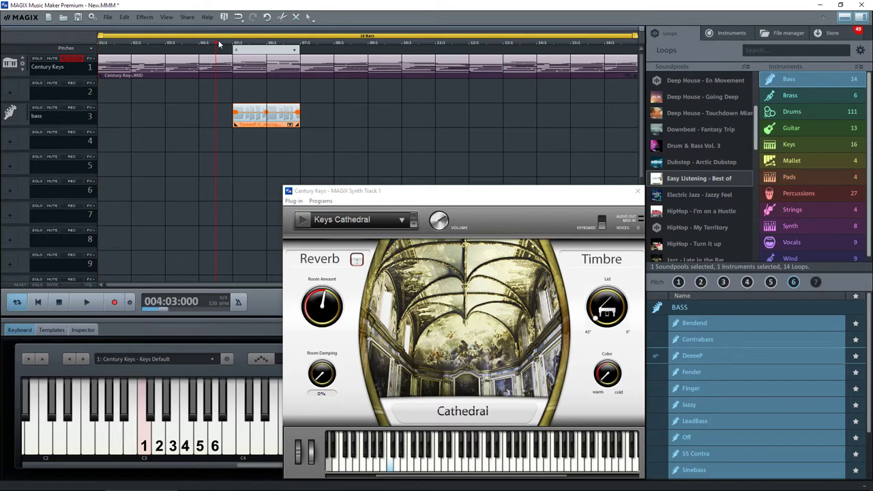
{"action": "key", "text": "space"}
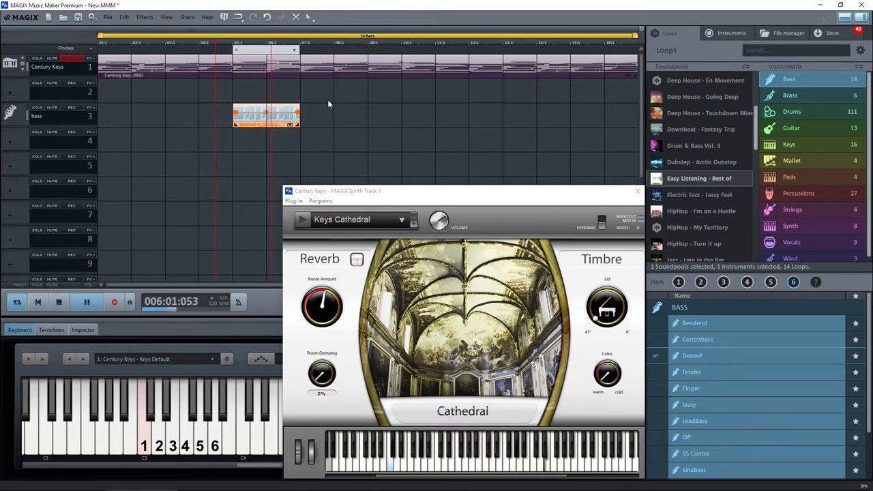
{"action": "key", "text": "space"}
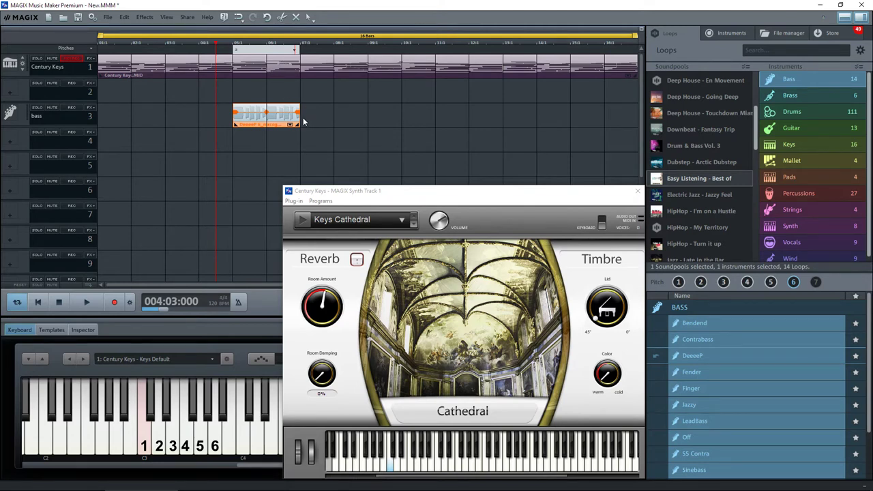
Step: Trim the DeeeP bass clip to end at bar 6 and play it from bar 4.3
{"action": "left_click_drag", "start_coordinate": [300, 121], "coordinate": [267, 120]}
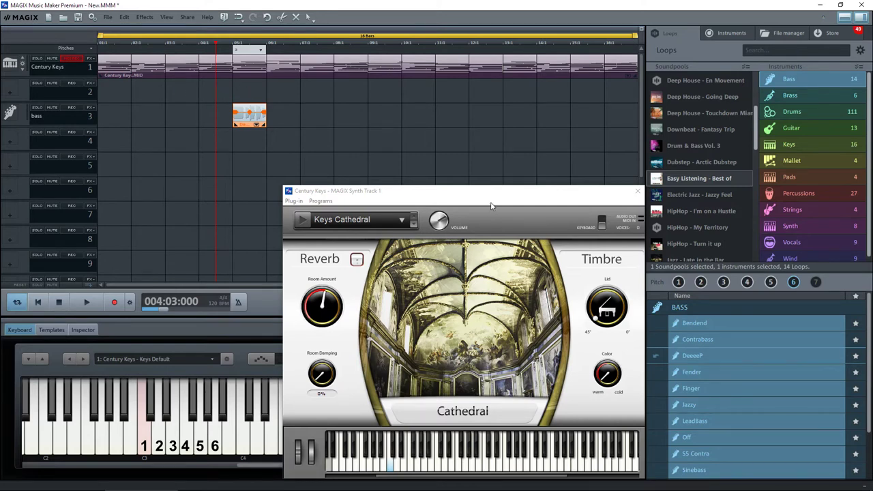
{"action": "key", "text": "space"}
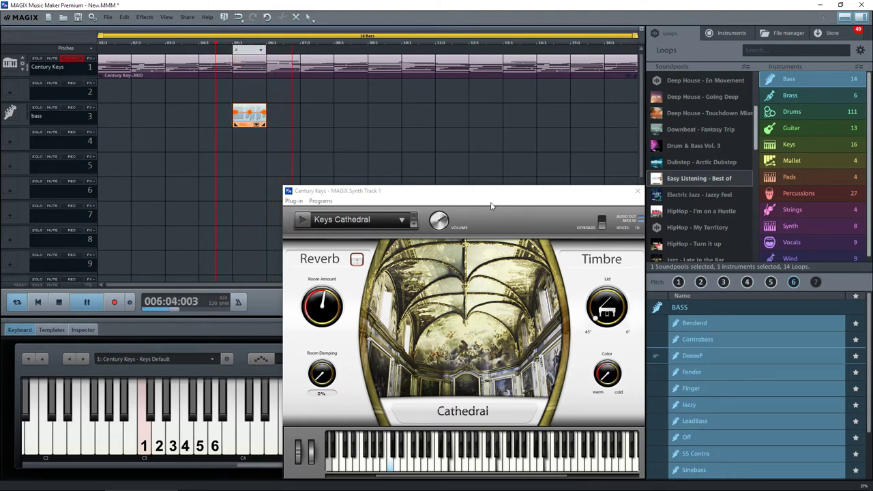
{"action": "key", "text": "space"}
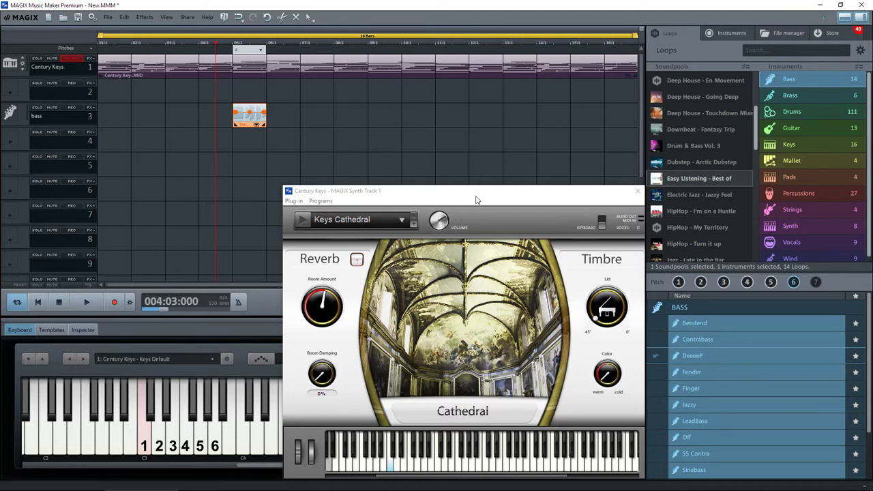
{"action": "left_click", "coordinate": [391, 464]}
{"action": "left_click_drag", "start_coordinate": [680, 286], "coordinate": [297, 115]}
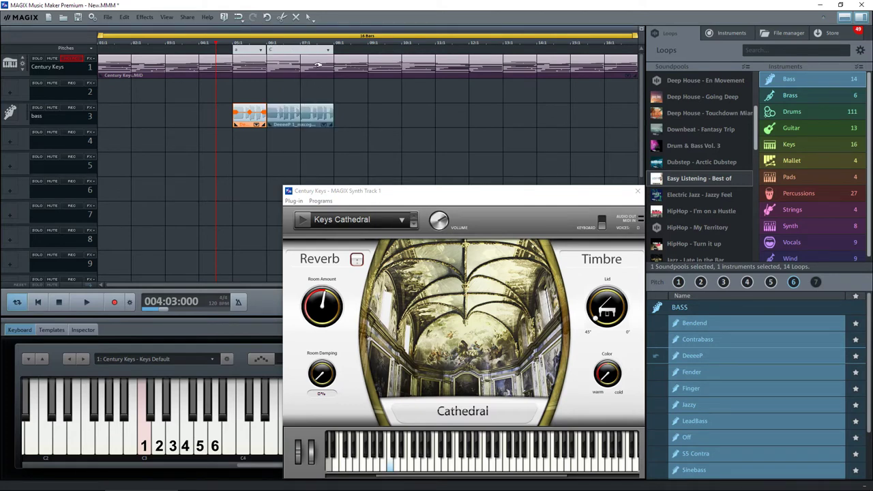
{"action": "left_click_drag", "start_coordinate": [333, 123], "coordinate": [300, 123]}
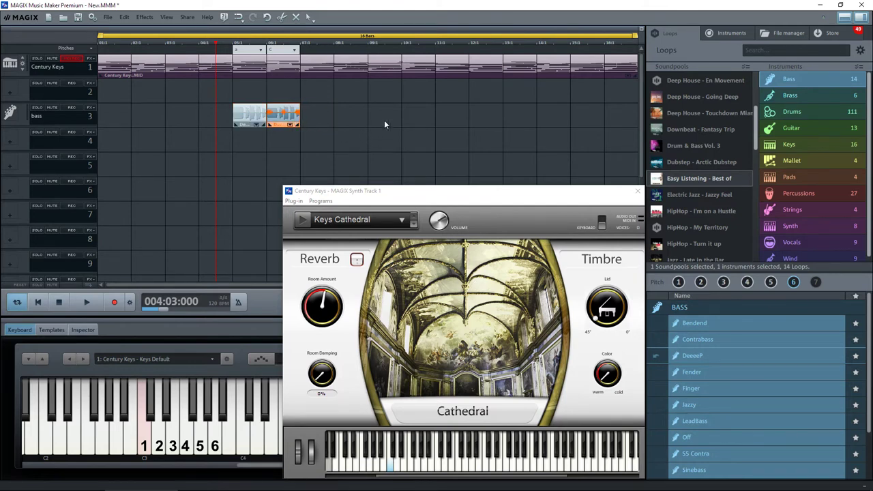
{"action": "key", "text": "space"}
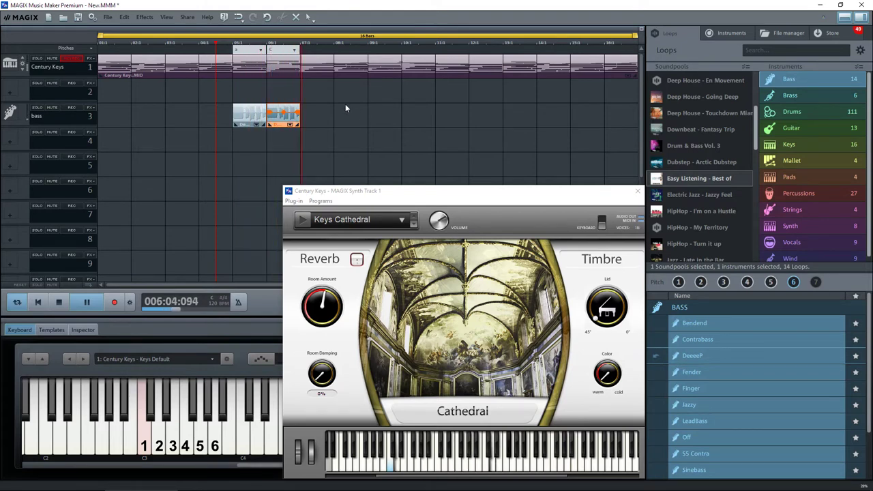
{"action": "key", "text": "space"}
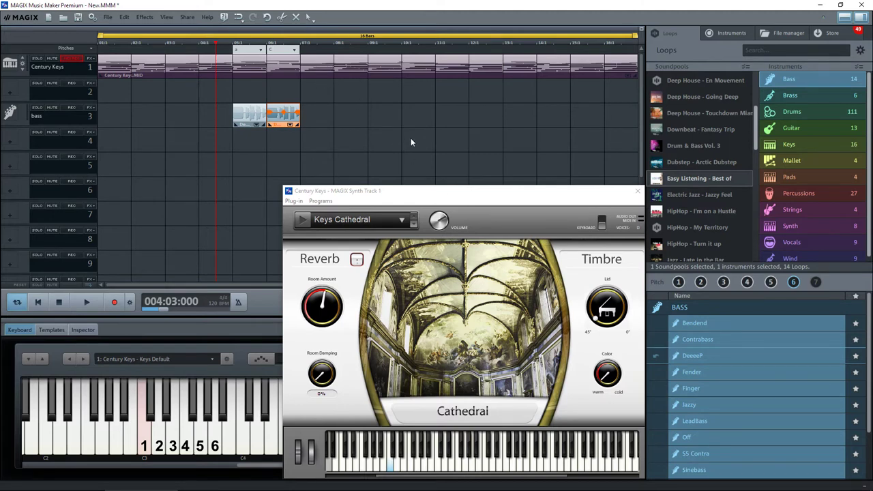
{"action": "key", "text": "space"}
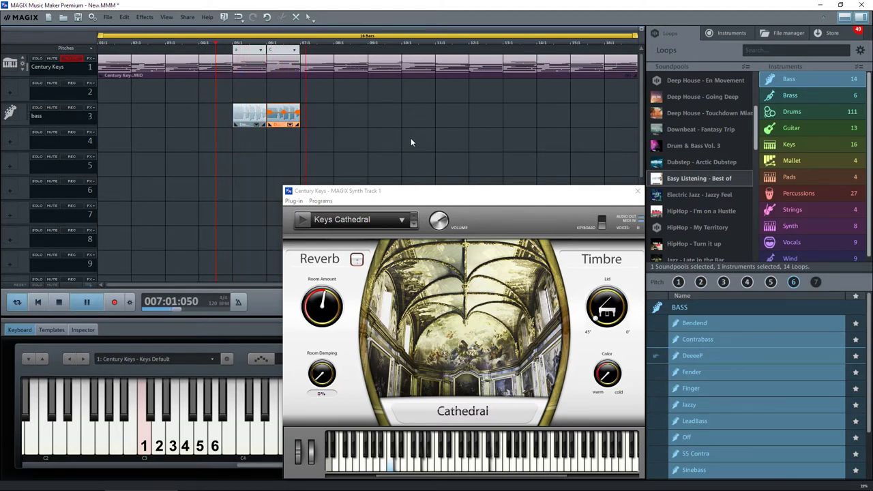
{"action": "key", "text": "space"}
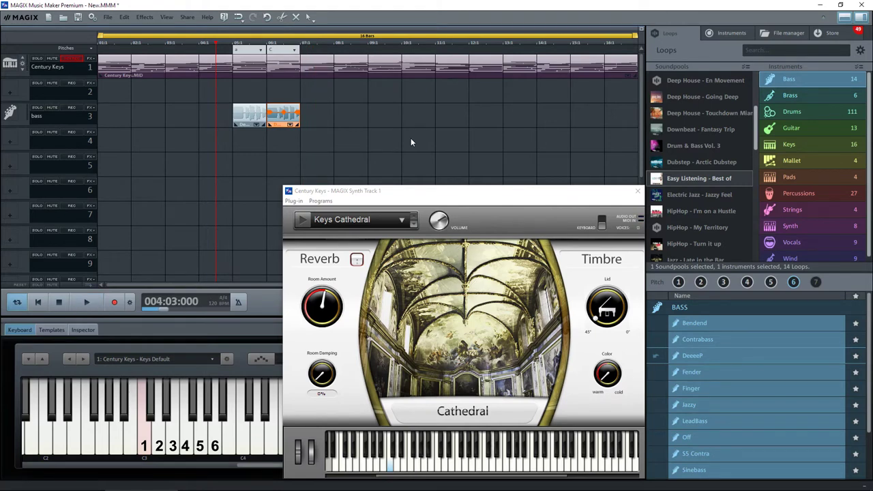
{"action": "left_click", "coordinate": [392, 468]}
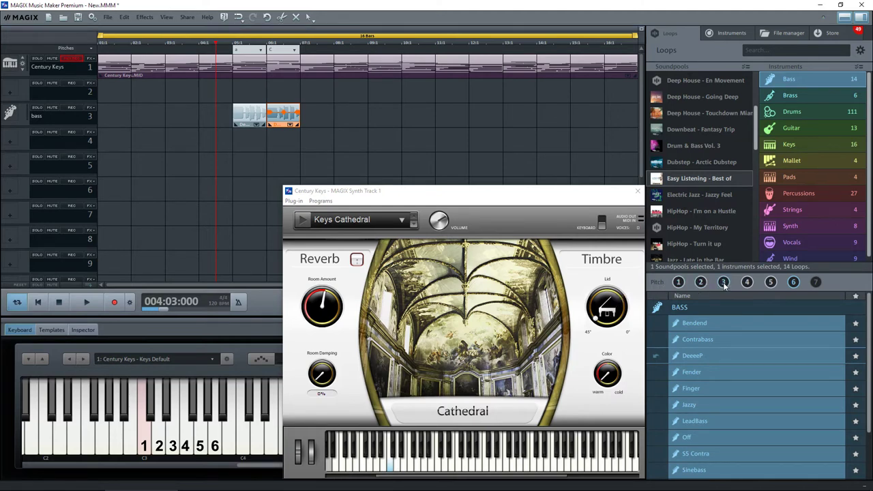
Step: Add a DeeeeP bass loop at bar 7 on track 3, trim it to one bar, and play it
{"action": "mouse_move", "coordinate": [695, 322]}
{"action": "left_mouse_down"}
{"action": "mouse_move", "coordinate": [346, 114]}
{"action": "mouse_move", "coordinate": [323, 117]}
{"action": "mouse_move", "coordinate": [334, 121]}
{"action": "left_mouse_up"}
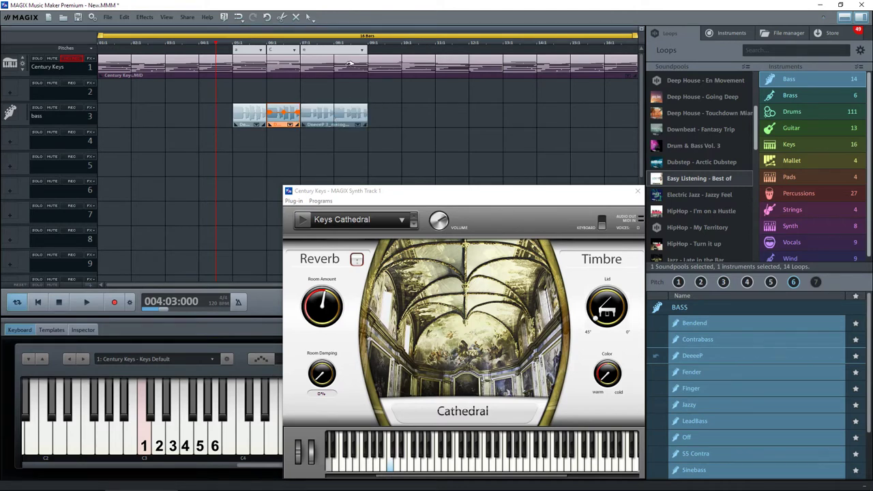
{"action": "left_click_drag", "start_coordinate": [365, 121], "coordinate": [333, 121]}
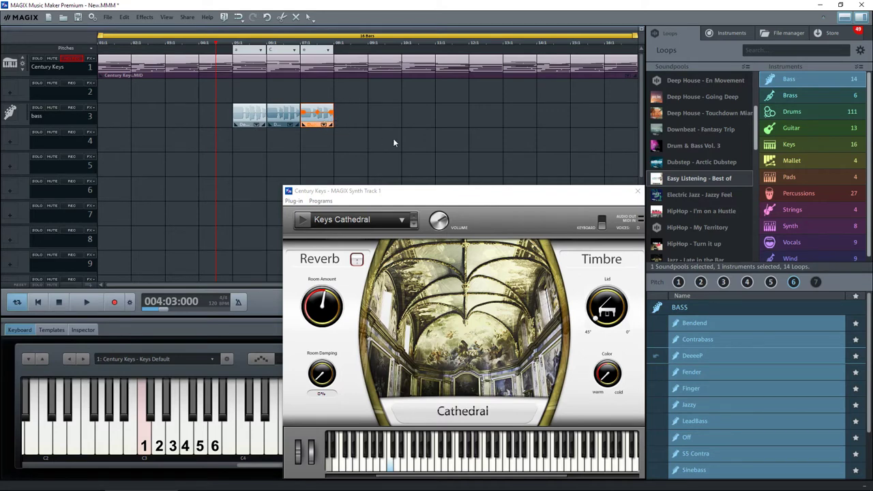
{"action": "key", "text": "space"}
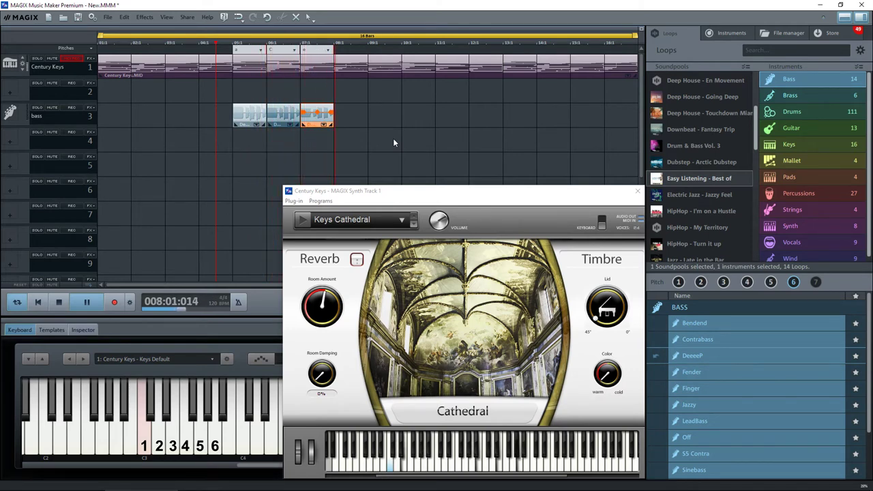
{"action": "key", "text": "space"}
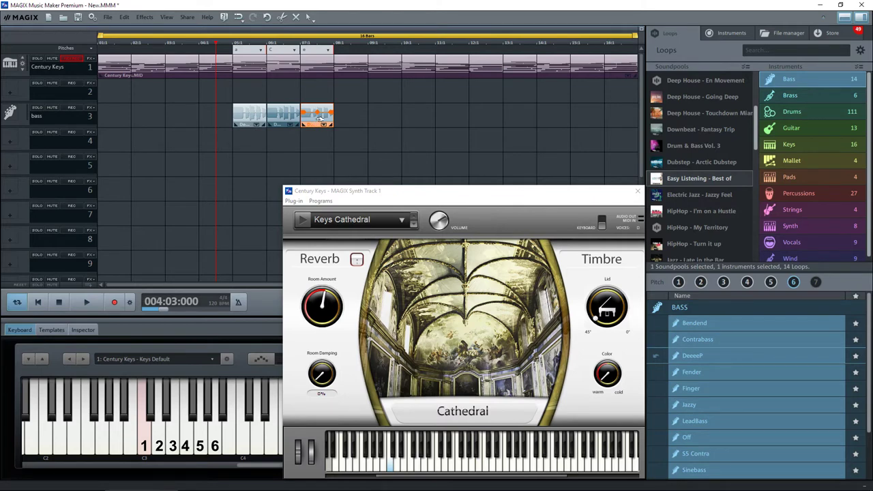
Step: Delete the third bass clip and put a different-pitch DeeeeP loop at bar 7, checking by playback
{"action": "key", "text": "Delete"}
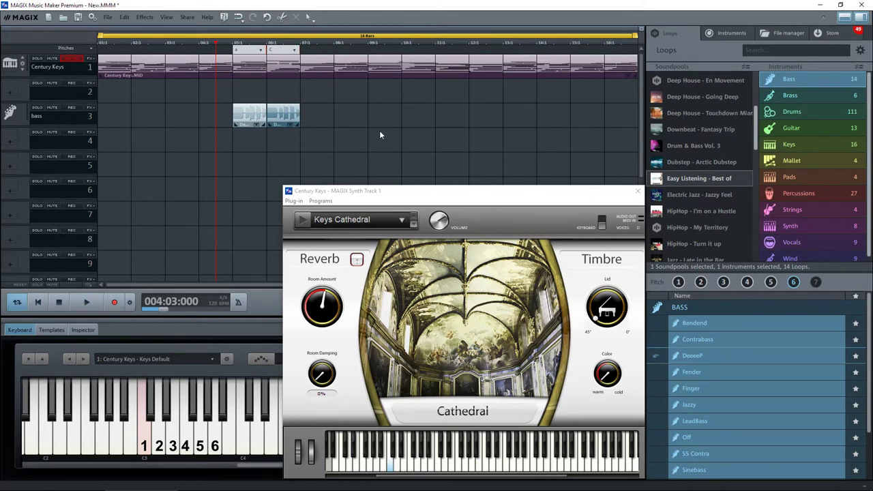
{"action": "key", "text": "space"}
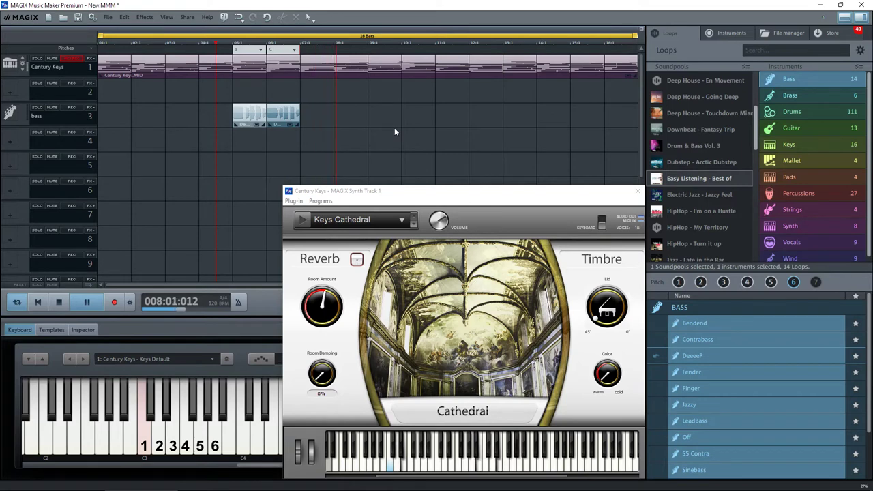
{"action": "key", "text": "space"}
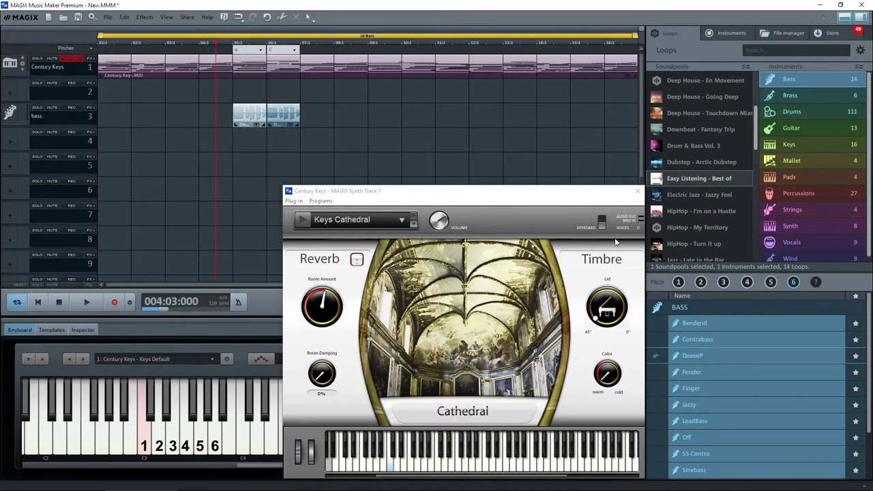
{"action": "mouse_move", "coordinate": [694, 323]}
{"action": "left_mouse_down"}
{"action": "mouse_move", "coordinate": [450, 164]}
{"action": "mouse_move", "coordinate": [326, 114]}
{"action": "mouse_move", "coordinate": [349, 122]}
{"action": "mouse_move", "coordinate": [332, 121]}
{"action": "left_mouse_up"}
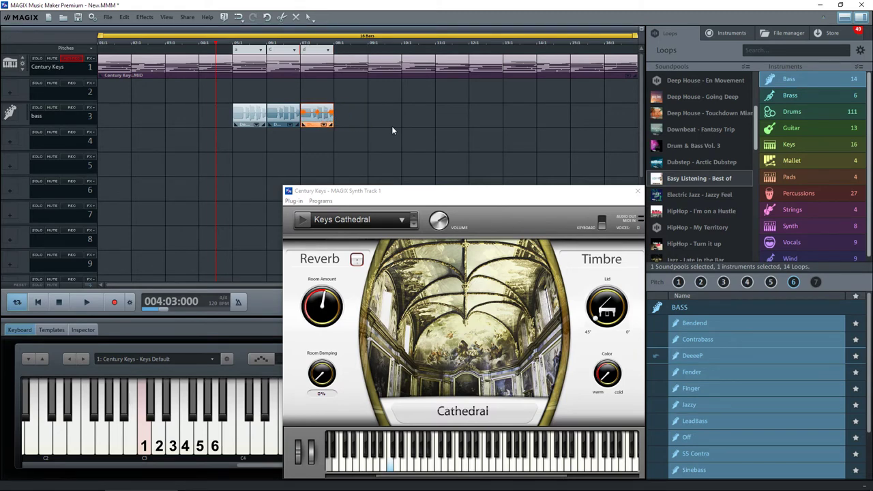
{"action": "key", "text": "space"}
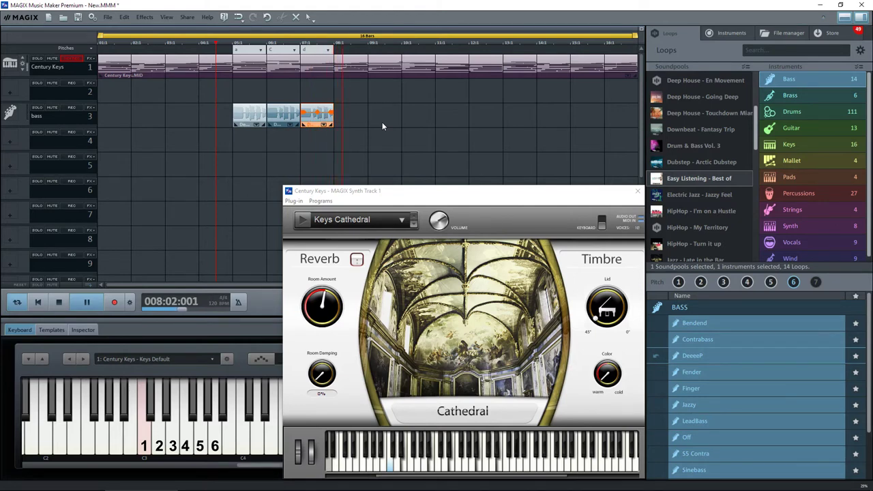
{"action": "key", "text": "space"}
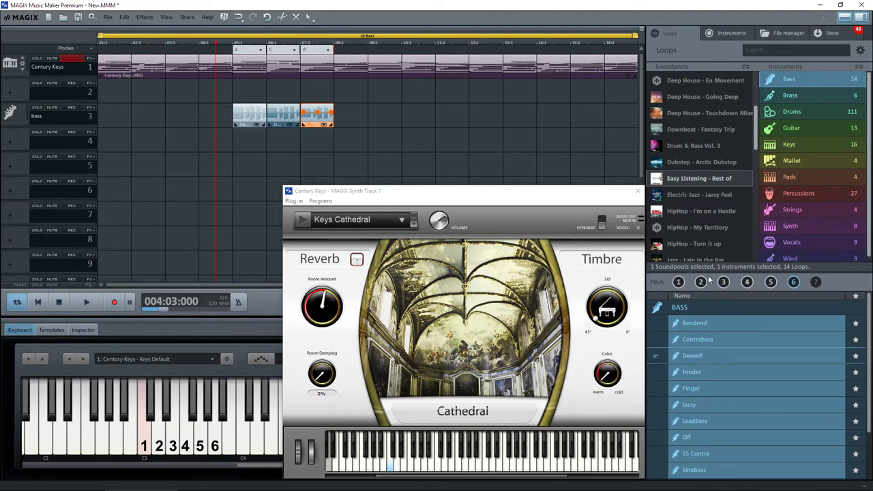
Step: Add a pitch-3 DeeeeP bass loop at bar 8 and audition it, replaying from bar 6
{"action": "mouse_move", "coordinate": [724, 283]}
{"action": "left_mouse_down"}
{"action": "mouse_move", "coordinate": [358, 118]}
{"action": "mouse_move", "coordinate": [367, 124]}
{"action": "left_mouse_up"}
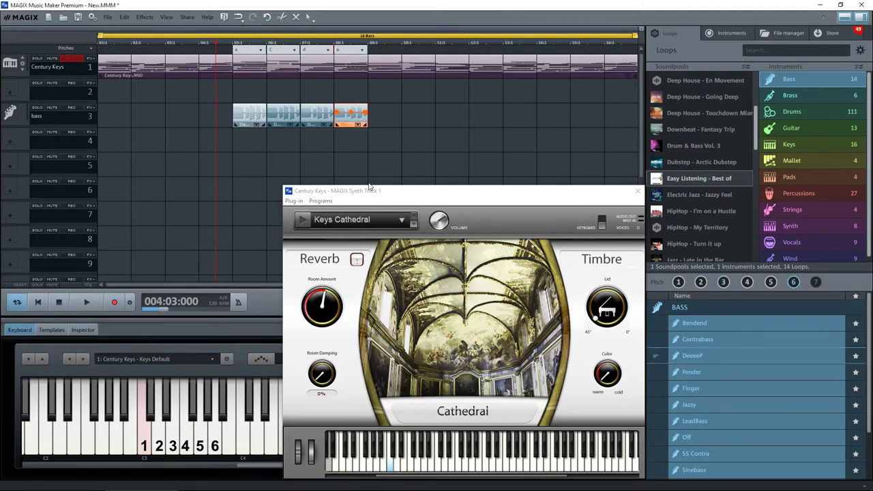
{"action": "key", "text": "space"}
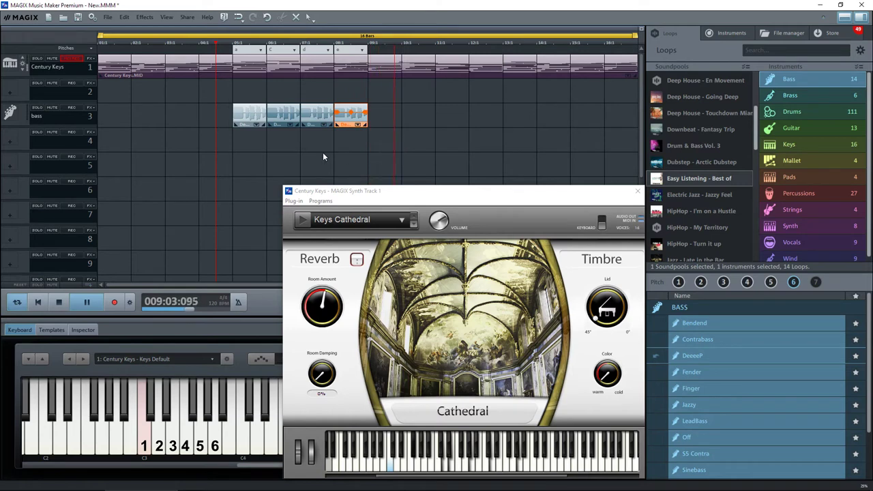
{"action": "key", "text": "space"}
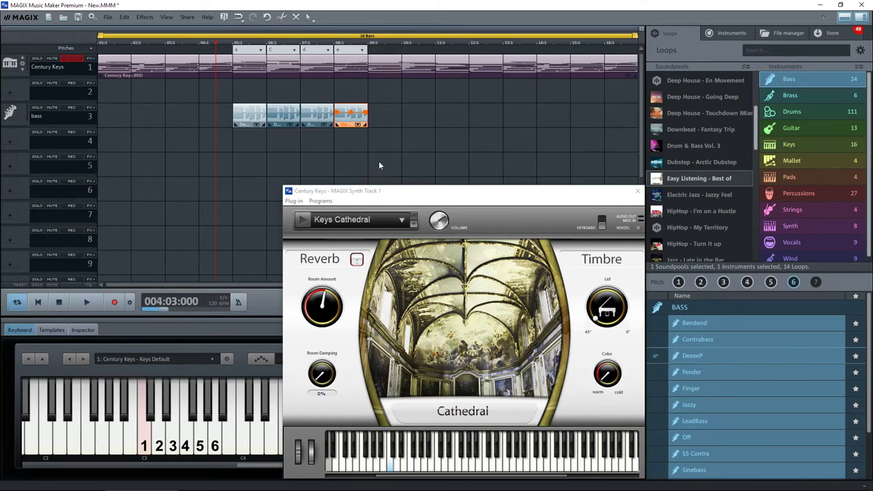
{"action": "left_click", "coordinate": [291, 45]}
{"action": "key", "text": "space"}
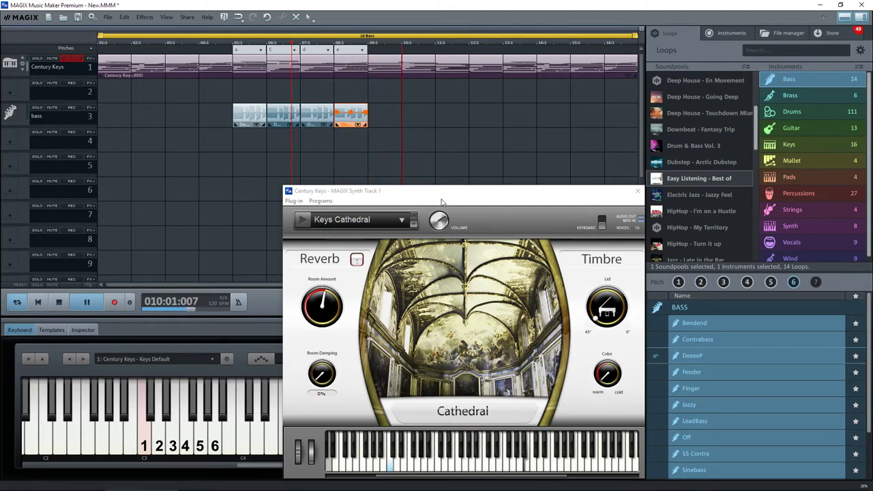
{"action": "key", "text": "space"}
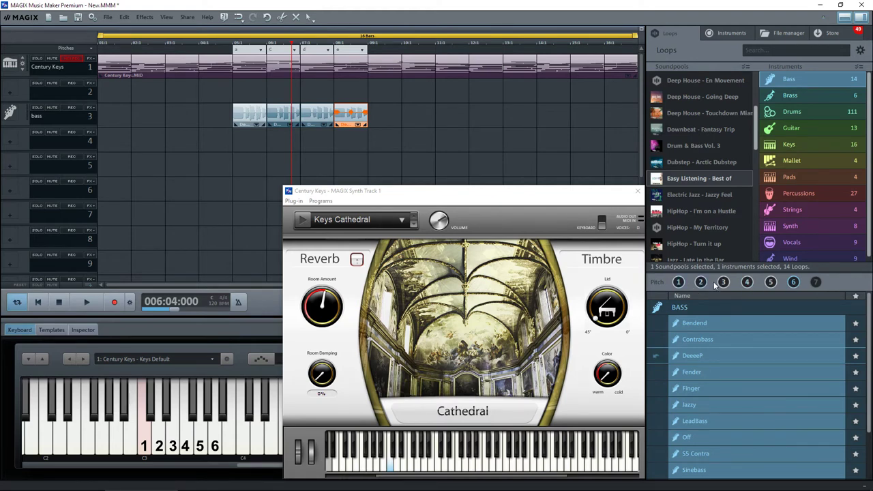
Step: Add a fifth DeeeeP bass loop at bar 9, play it back twice, then select the bar-5 clip
{"action": "mouse_move", "coordinate": [746, 285]}
{"action": "left_mouse_down"}
{"action": "mouse_move", "coordinate": [393, 115]}
{"action": "mouse_move", "coordinate": [409, 119]}
{"action": "mouse_move", "coordinate": [401, 119]}
{"action": "left_mouse_up"}
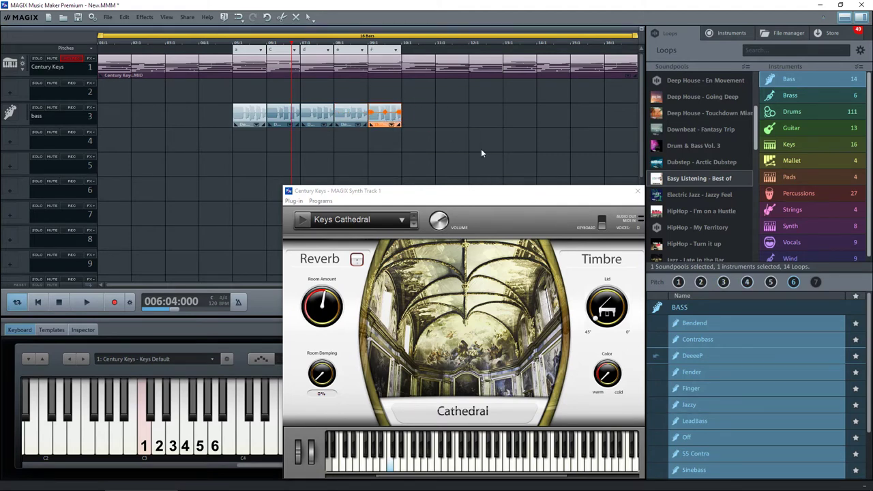
{"action": "key", "text": "space"}
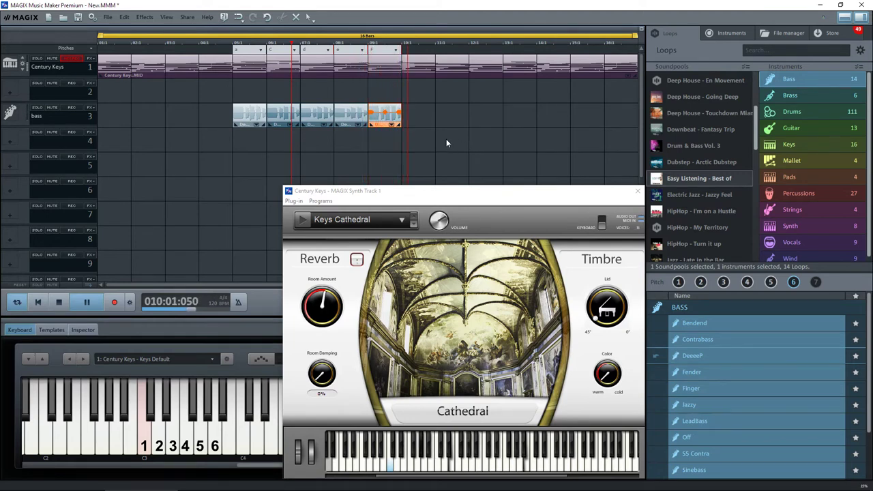
{"action": "key", "text": "space"}
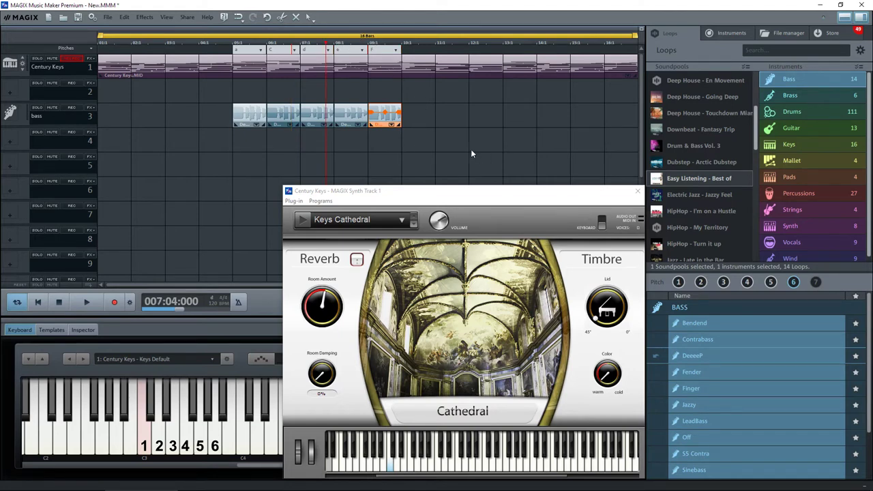
{"action": "key", "text": "space"}
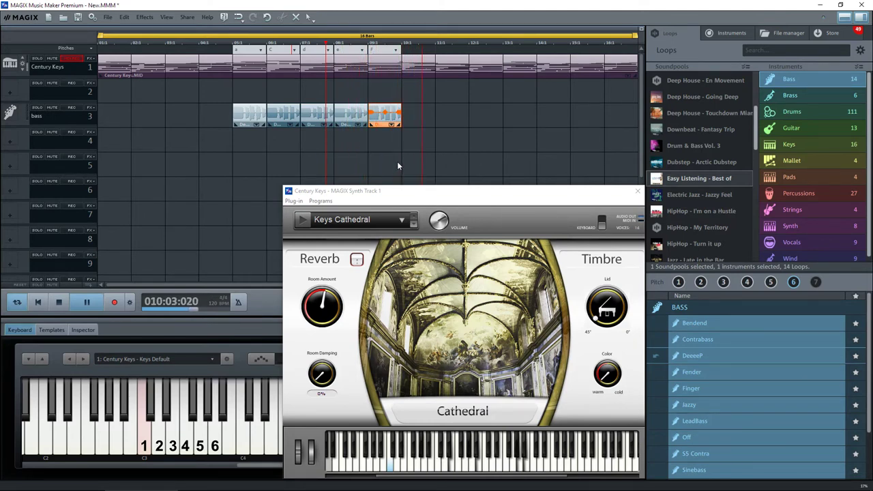
{"action": "key", "text": "space"}
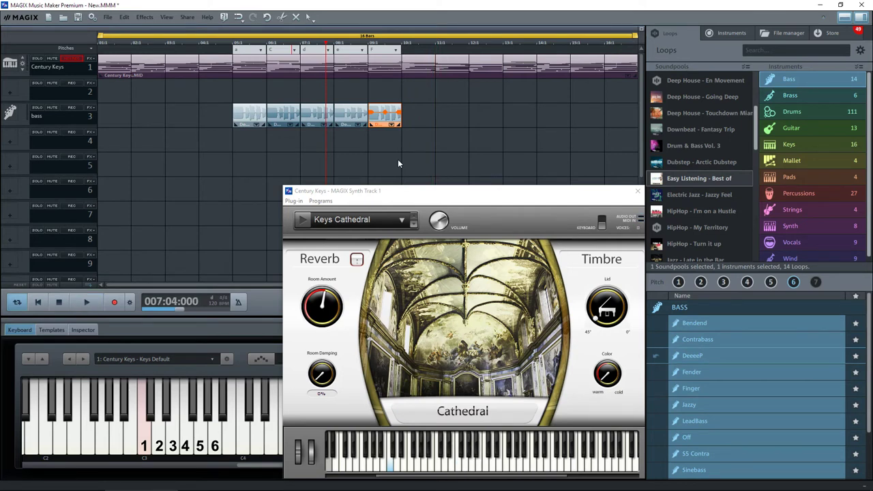
{"action": "left_click", "coordinate": [251, 119]}
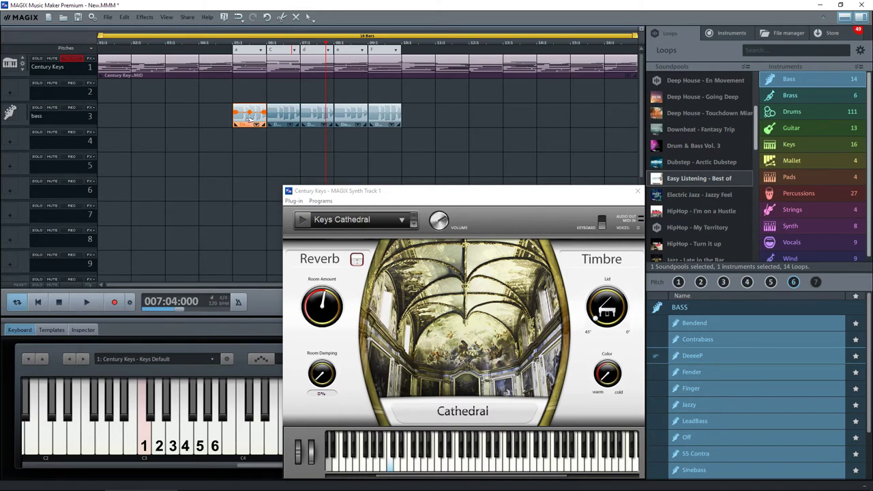
Step: Copy the first bass clip to bar 10 and play it back
{"action": "left_click_drag", "start_coordinate": [249, 118], "coordinate": [421, 125]}
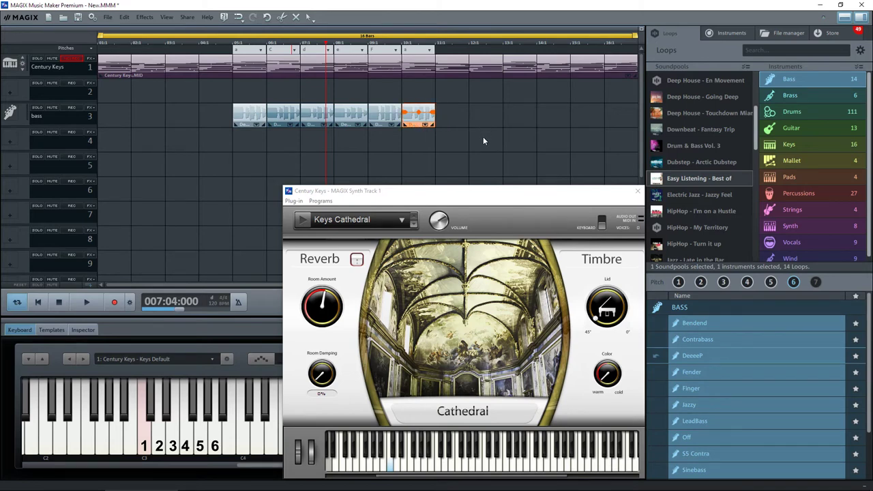
{"action": "key", "text": "space"}
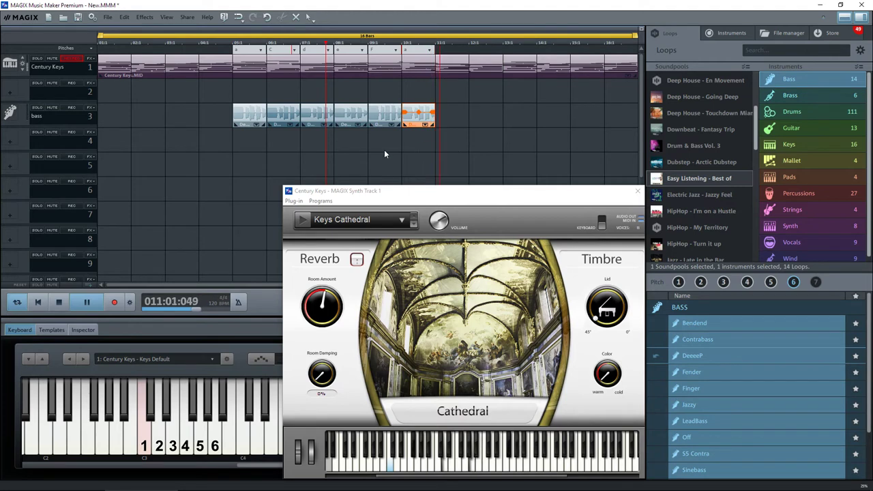
{"action": "key", "text": "space"}
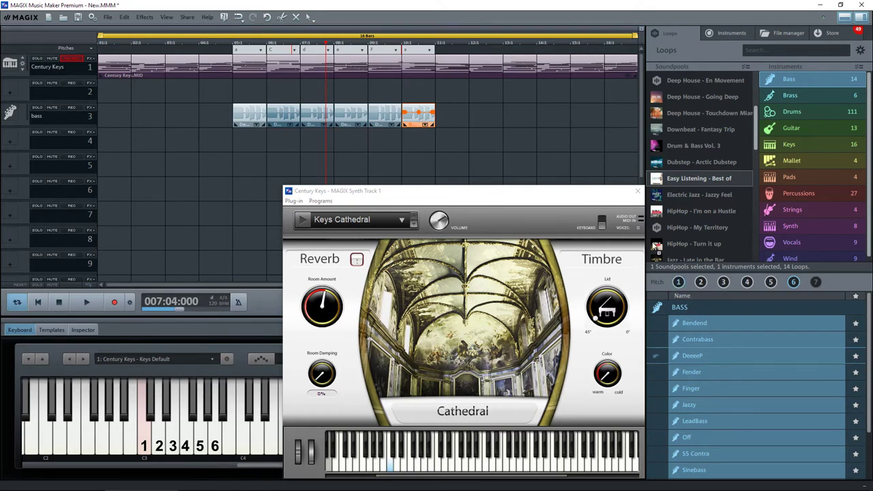
Step: Add a DeeeeP bass loop at bar 11, trim it to one bar, and play back
{"action": "left_click_drag", "start_coordinate": [694, 323], "coordinate": [463, 125]}
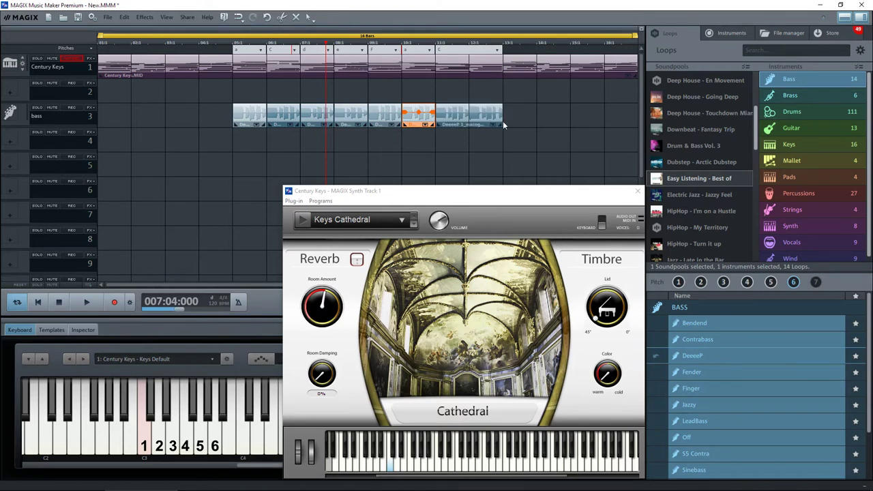
{"action": "left_click_drag", "start_coordinate": [501, 120], "coordinate": [468, 117]}
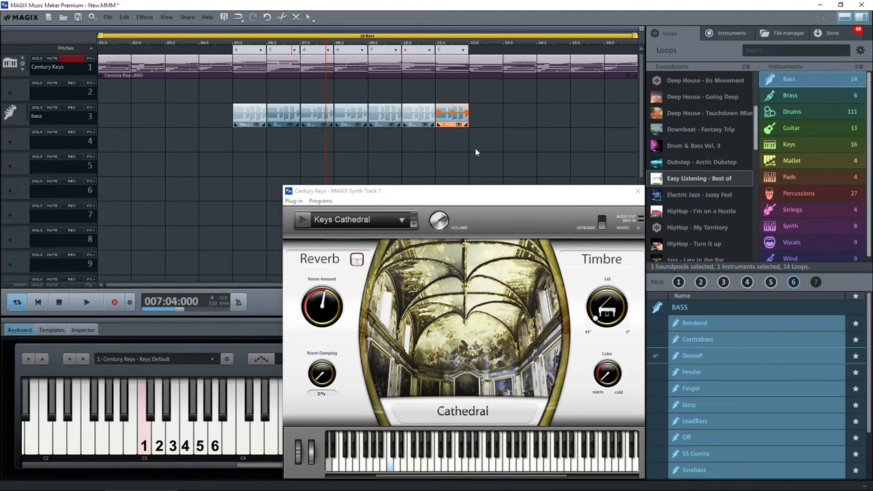
{"action": "key", "text": "space"}
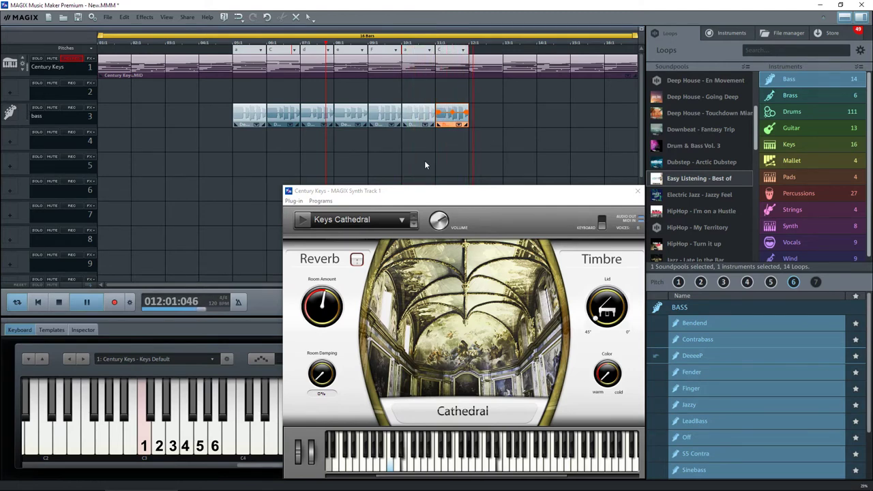
{"action": "key", "text": "space"}
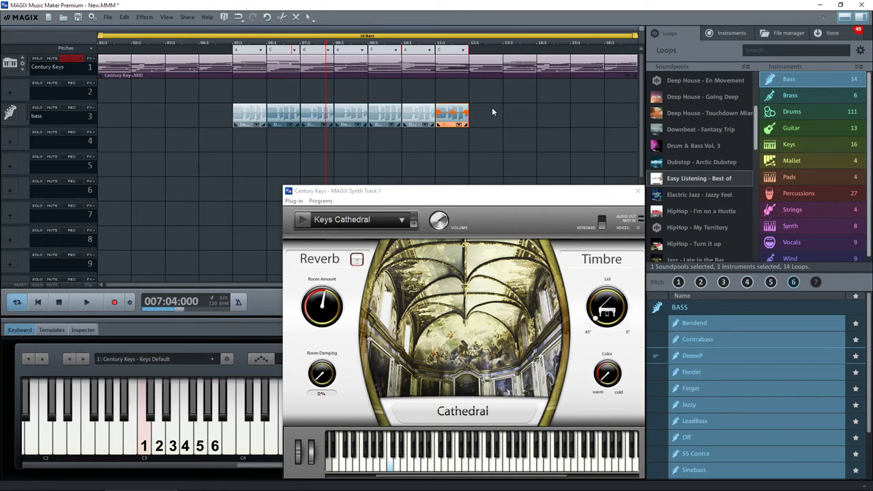
Step: Place another one-bar DeeeP bass loop at bar 12 under the G chord and play it back
{"action": "mouse_move", "coordinate": [495, 121]}
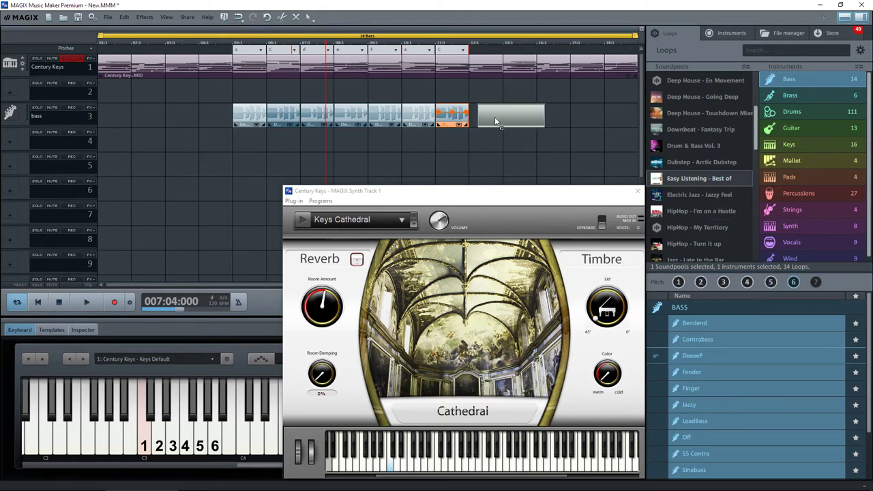
{"action": "left_click_drag", "start_coordinate": [495, 121], "coordinate": [521, 119]}
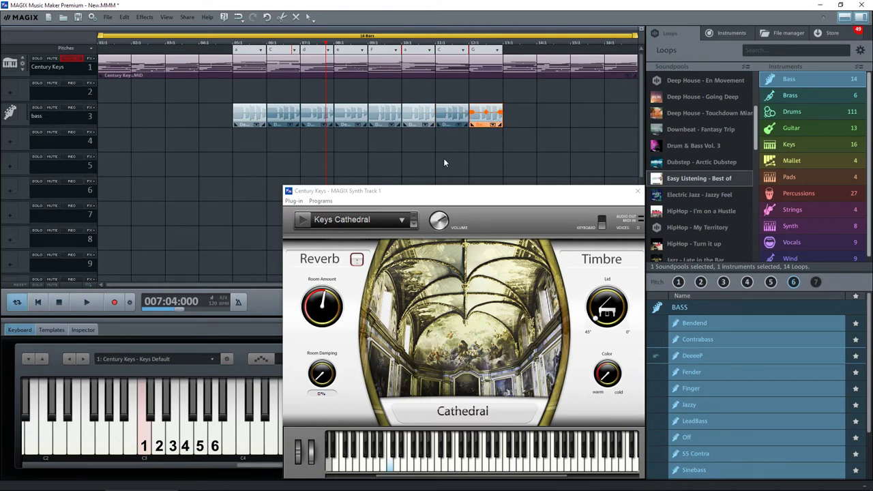
{"action": "key", "text": "space"}
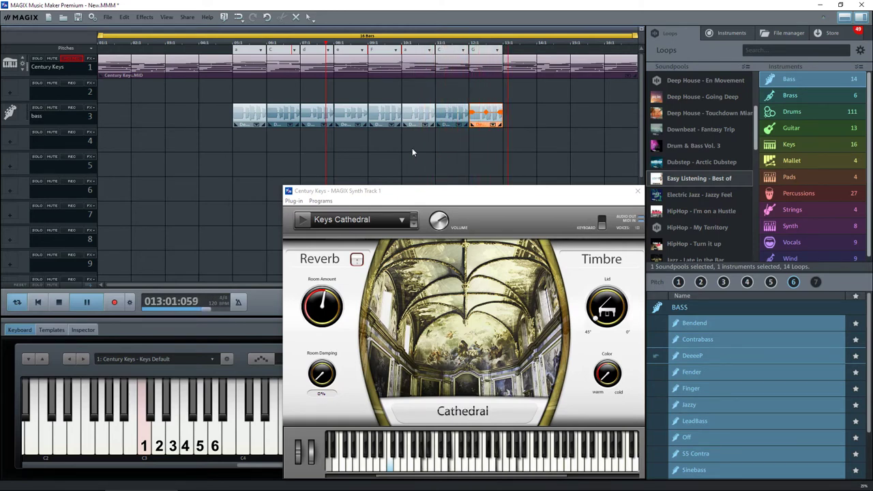
{"action": "key", "text": "space"}
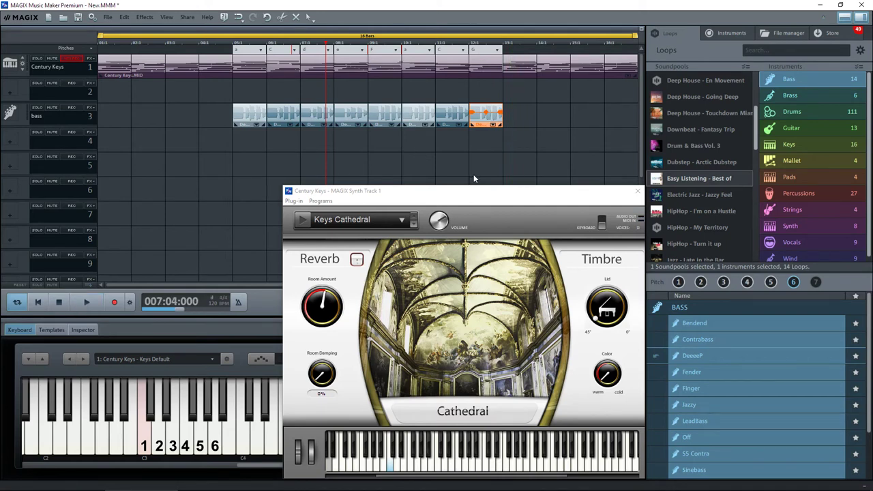
Step: Move the Century Keys window aside, clear the clip selection, and zoom out past bar 16
{"action": "left_click_drag", "start_coordinate": [491, 192], "coordinate": [446, 188]}
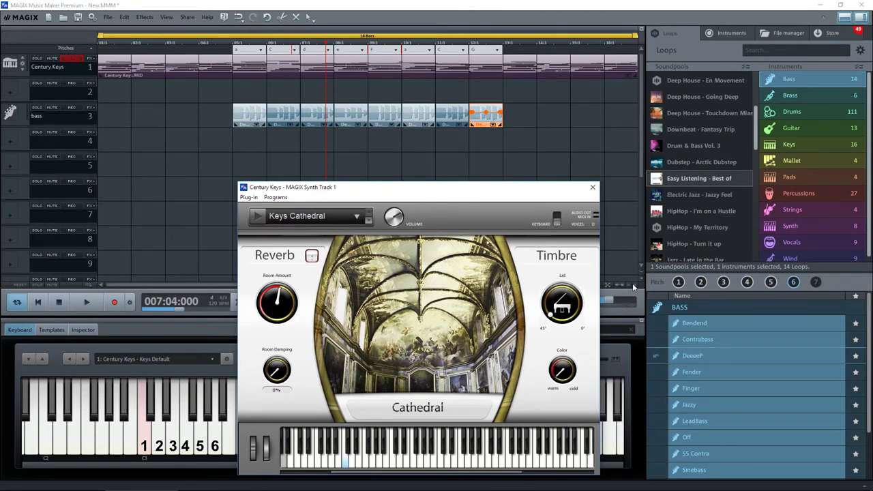
{"action": "left_click", "coordinate": [536, 142]}
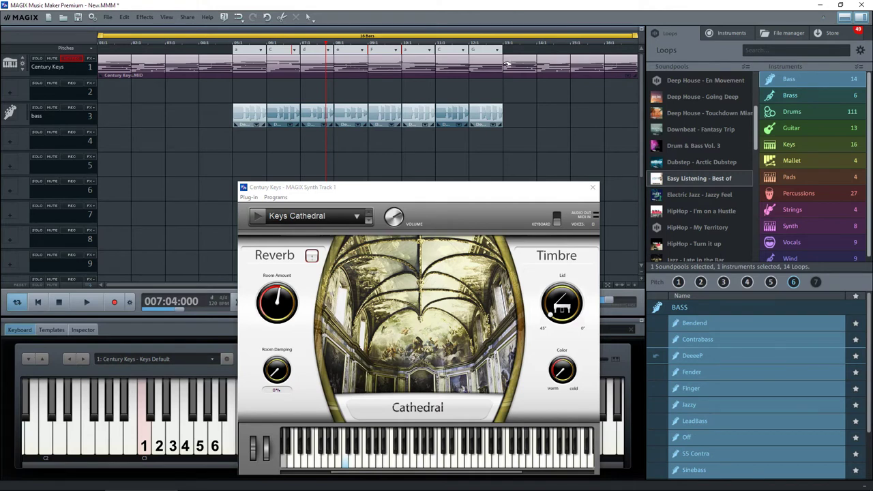
{"action": "left_click", "coordinate": [522, 62]}
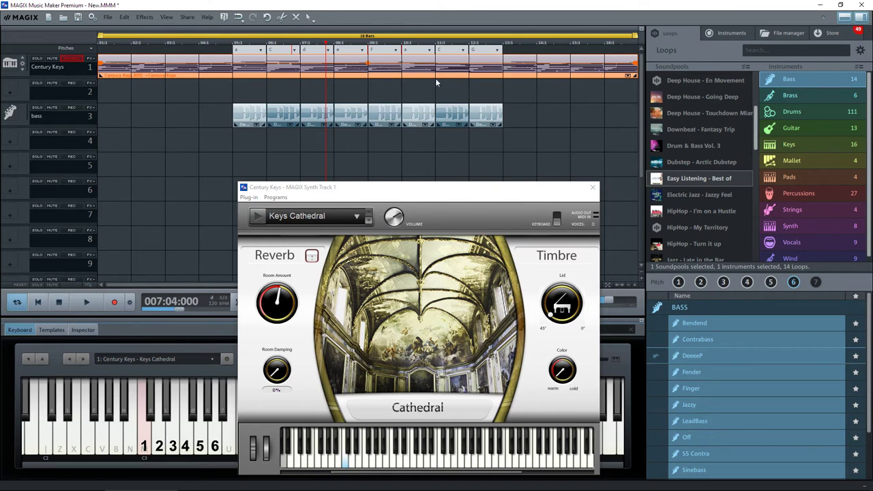
{"action": "left_click", "coordinate": [580, 132]}
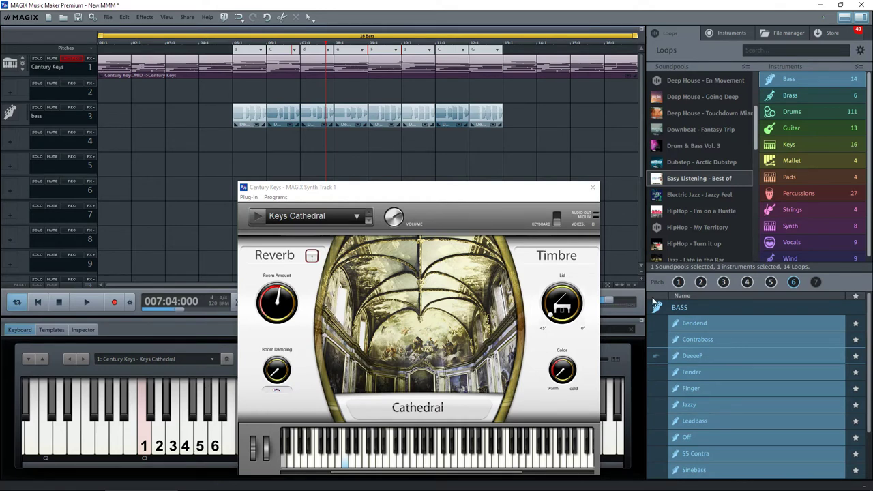
{"action": "left_click", "coordinate": [628, 285]}
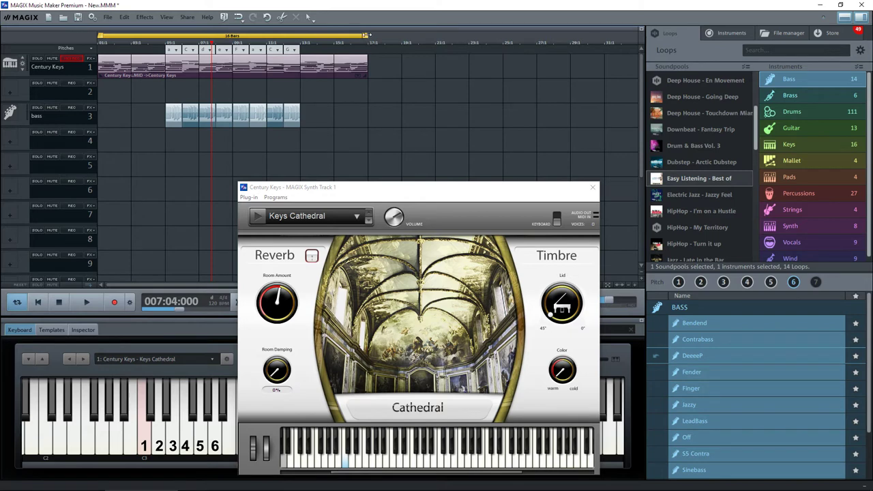
Step: Extend the song range to 32 bars and stretch the Century Keys clip to bar 32
{"action": "left_click_drag", "start_coordinate": [369, 35], "coordinate": [691, 33]}
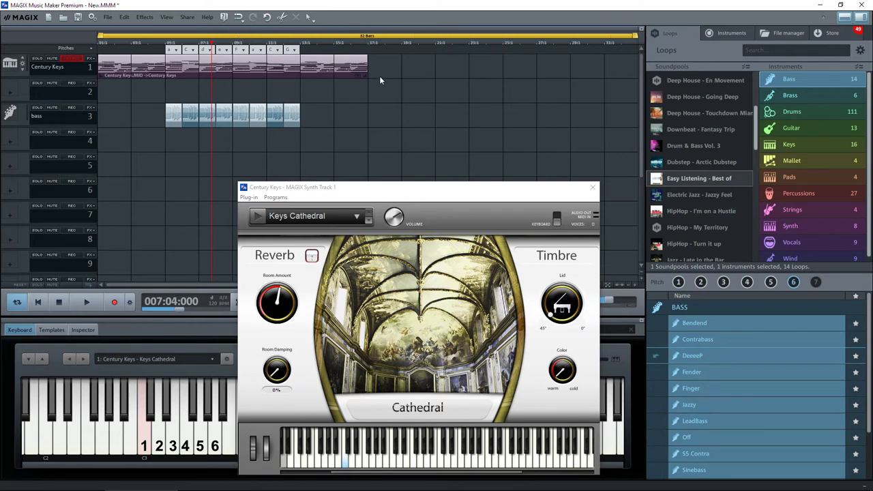
{"action": "left_click_drag", "start_coordinate": [367, 71], "coordinate": [637, 66]}
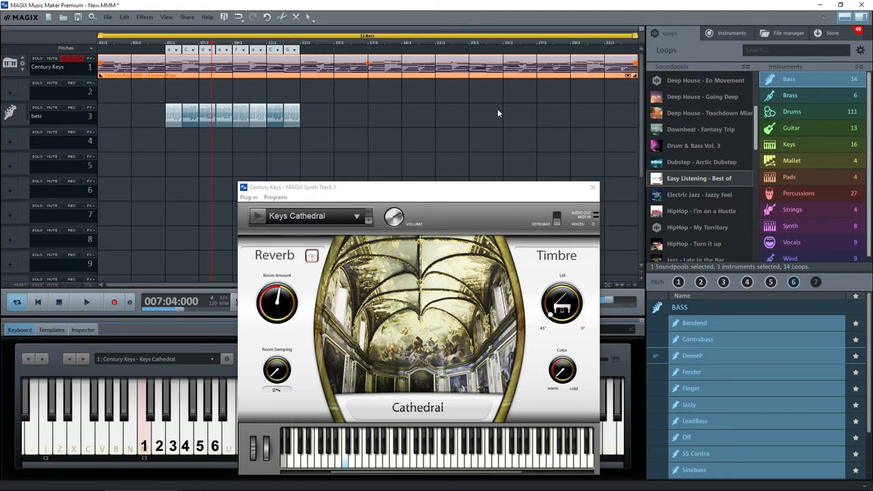
{"action": "left_click", "coordinate": [380, 113]}
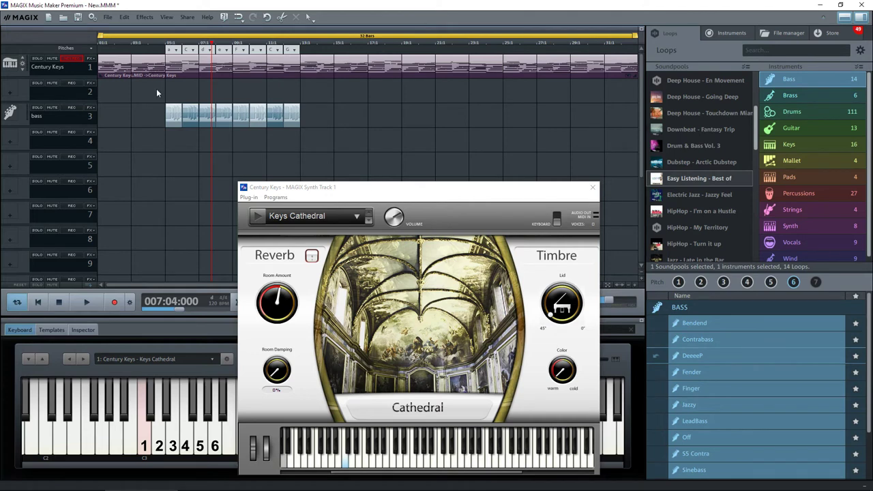
Step: Copy all the bass clips so the copies start at bar 17
{"action": "left_click_drag", "start_coordinate": [157, 90], "coordinate": [307, 137]}
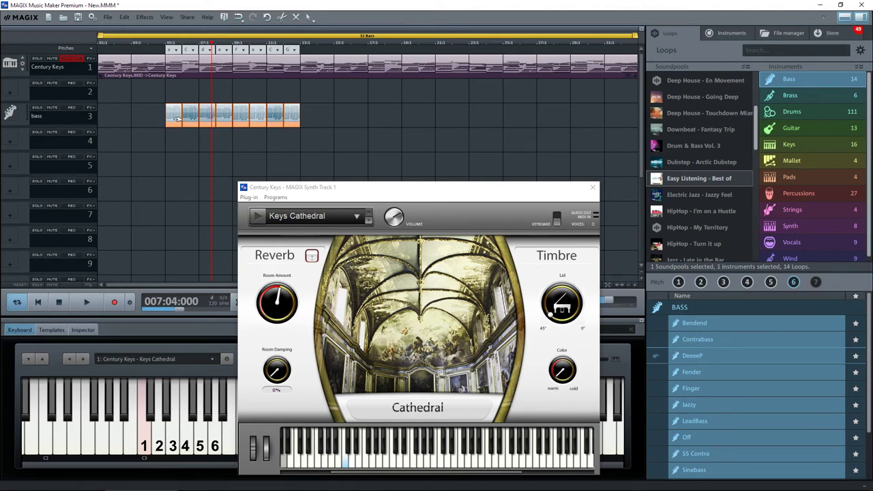
{"action": "left_click_drag", "start_coordinate": [175, 118], "coordinate": [379, 123]}
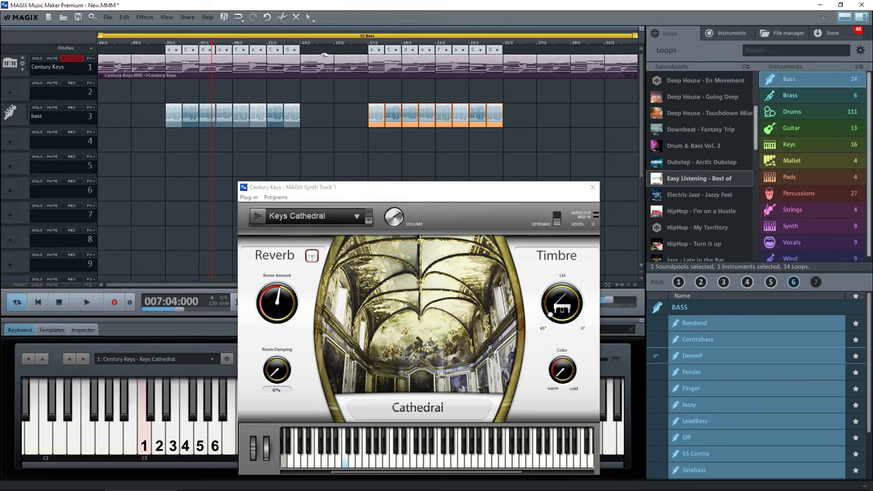
{"action": "left_click", "coordinate": [300, 148]}
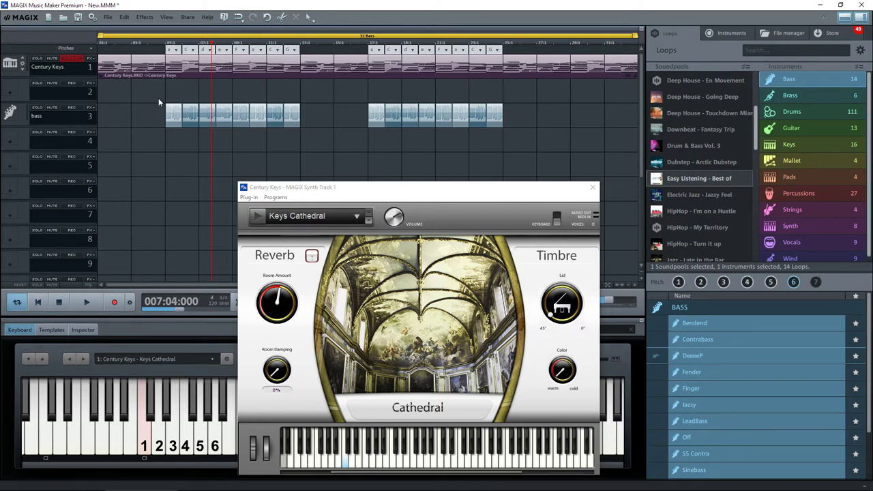
Step: Copy the first four bass clips into bars 13–16 and return to the song start
{"action": "left_click_drag", "start_coordinate": [202, 128], "coordinate": [226, 132]}
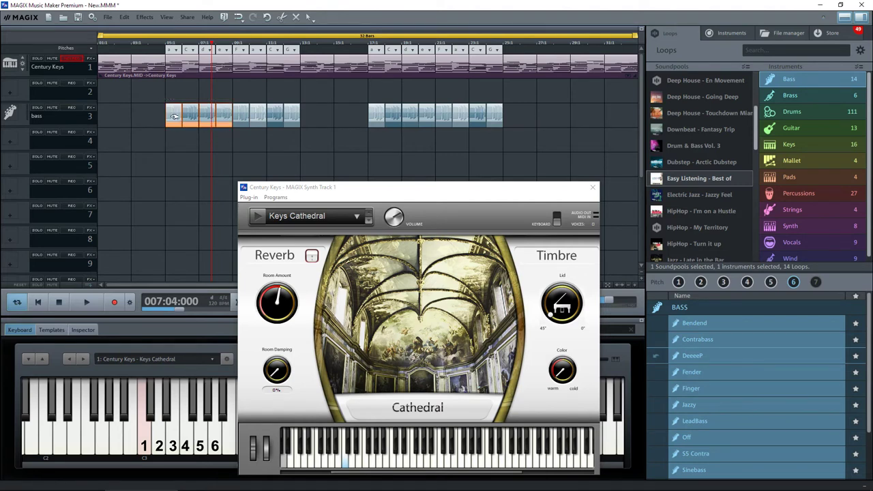
{"action": "left_click_drag", "start_coordinate": [174, 116], "coordinate": [311, 122]}
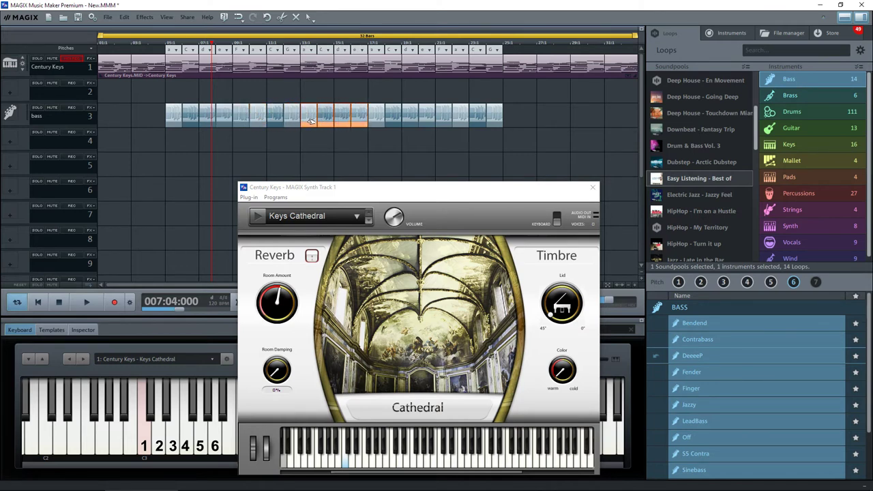
{"action": "left_click", "coordinate": [99, 45]}
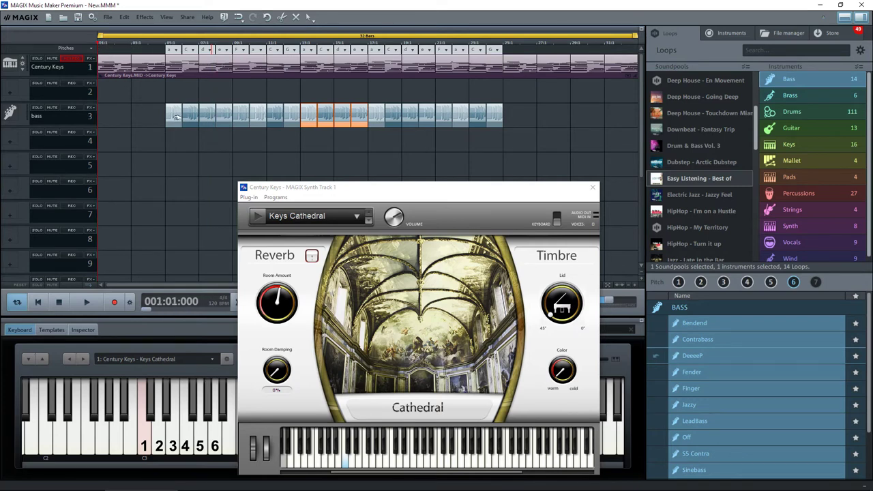
{"action": "left_click", "coordinate": [364, 156]}
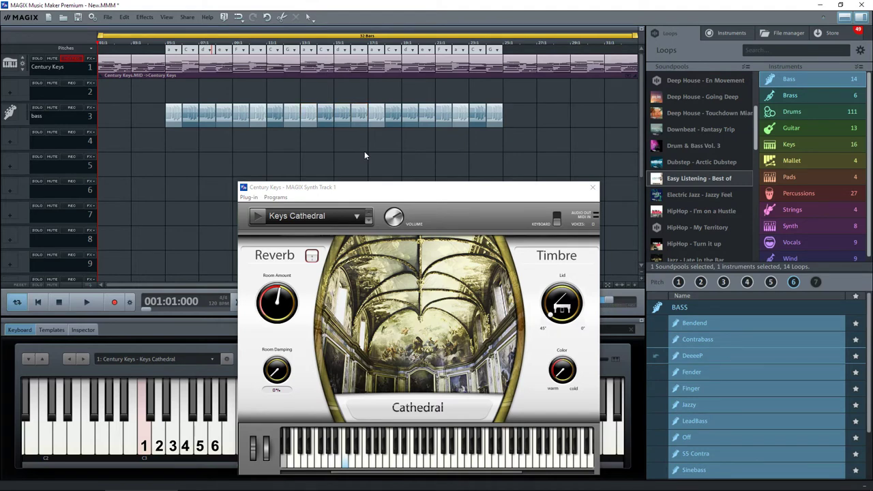
{"action": "key", "text": "space"}
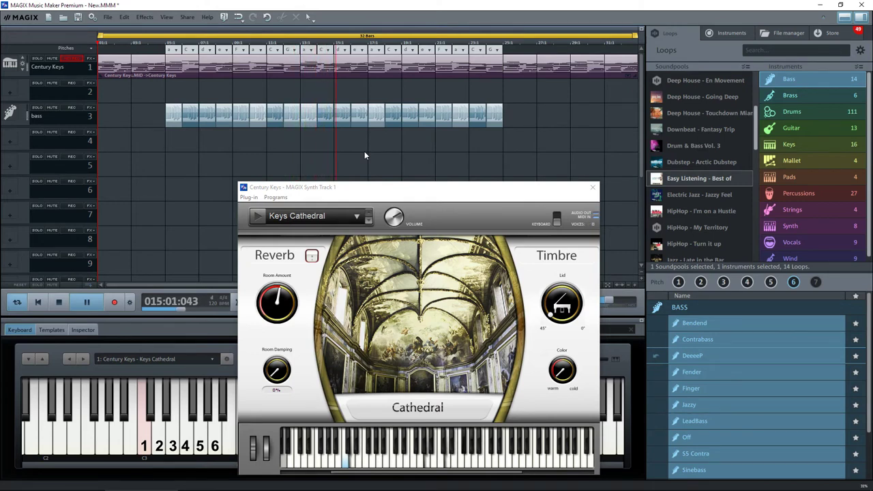
{"action": "key", "text": "space"}
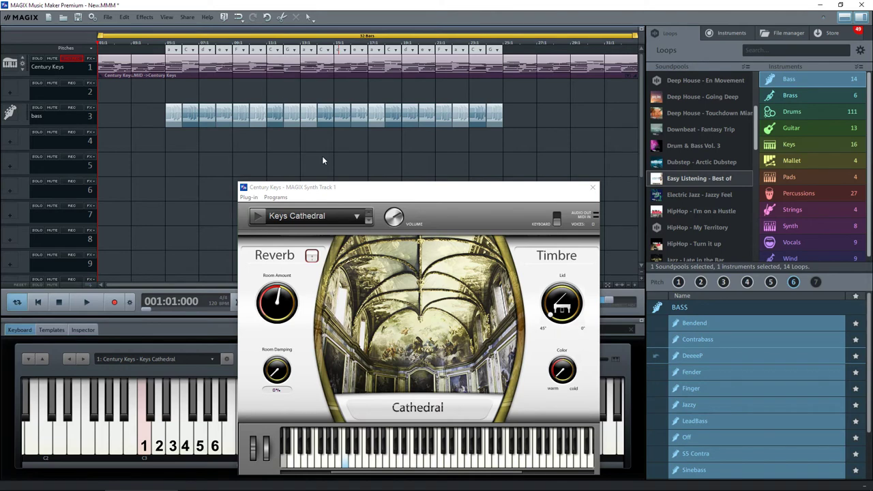
Step: In track 3's Audio FX Rack, raise the Master Gain from 0 dB to 3 dB
{"action": "left_click", "coordinate": [90, 109]}
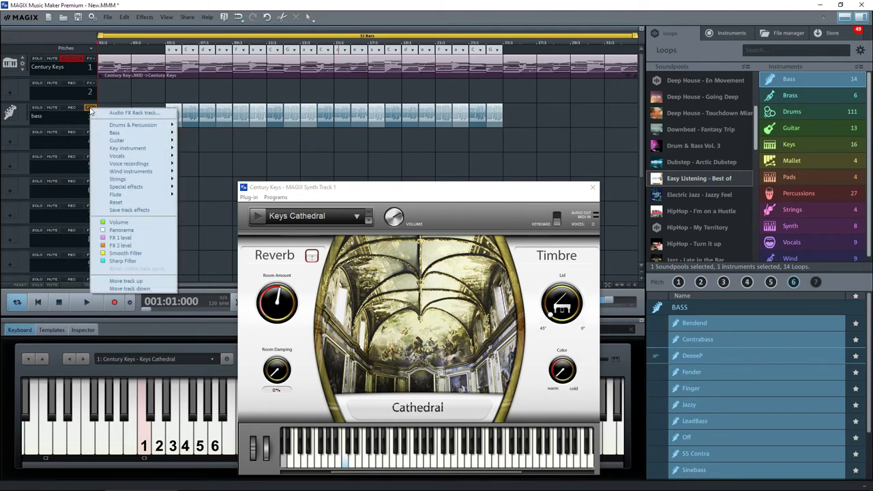
{"action": "left_click", "coordinate": [126, 114]}
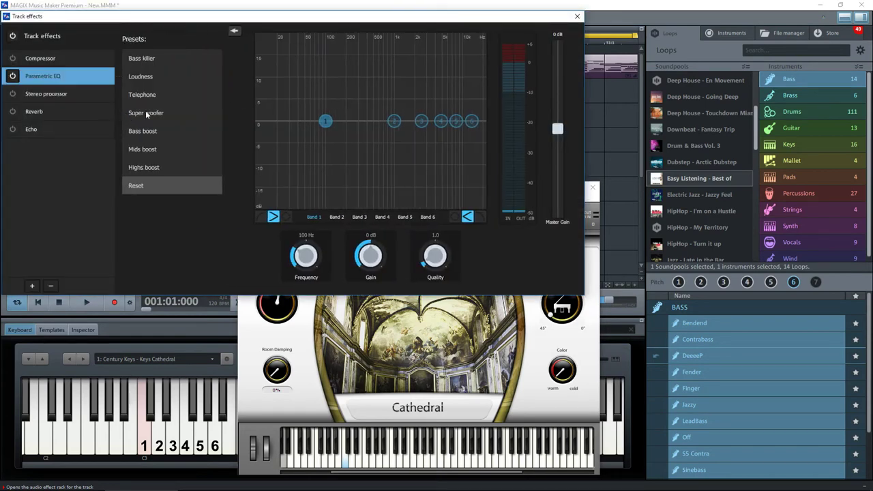
{"action": "left_click", "coordinate": [42, 59]}
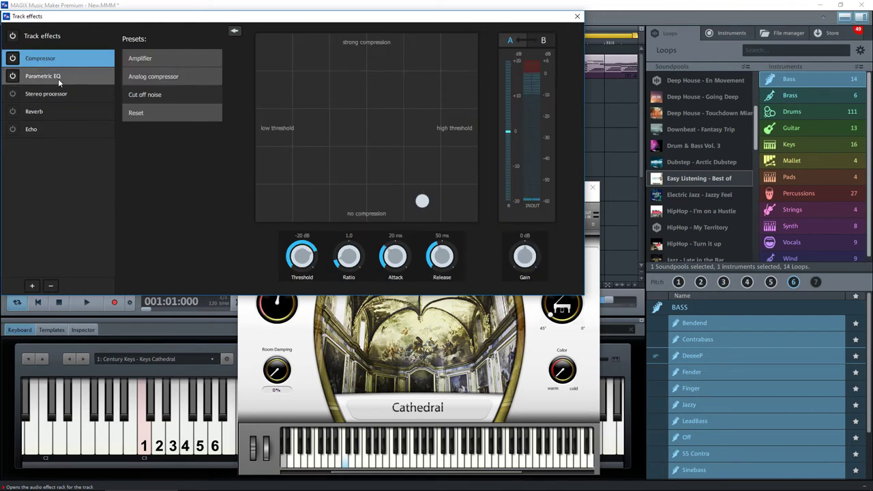
{"action": "left_click", "coordinate": [32, 77]}
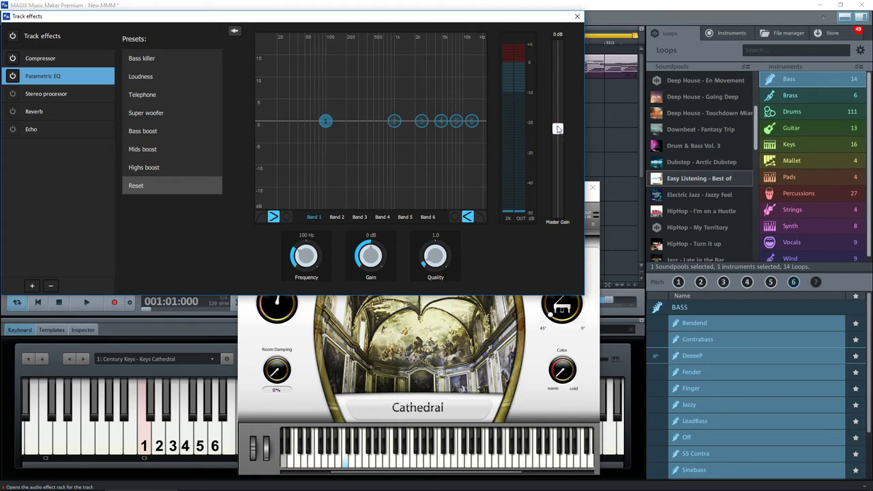
{"action": "left_click_drag", "start_coordinate": [558, 130], "coordinate": [558, 119]}
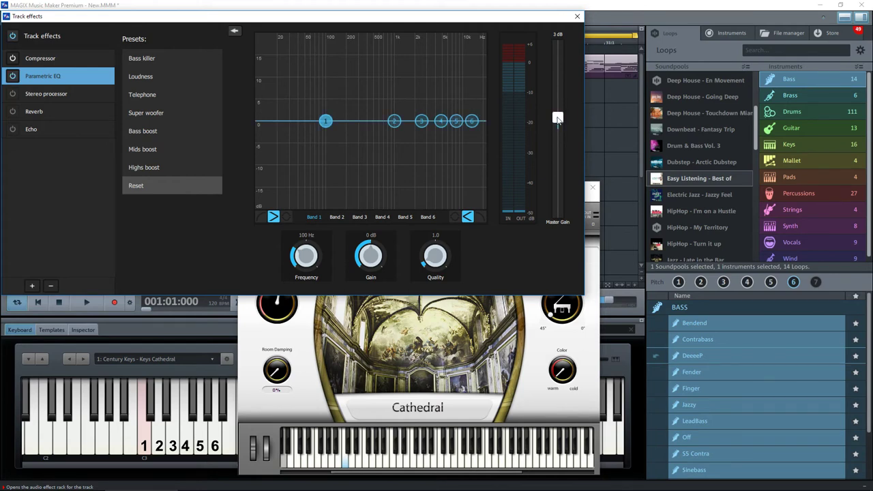
{"action": "left_click", "coordinate": [576, 17]}
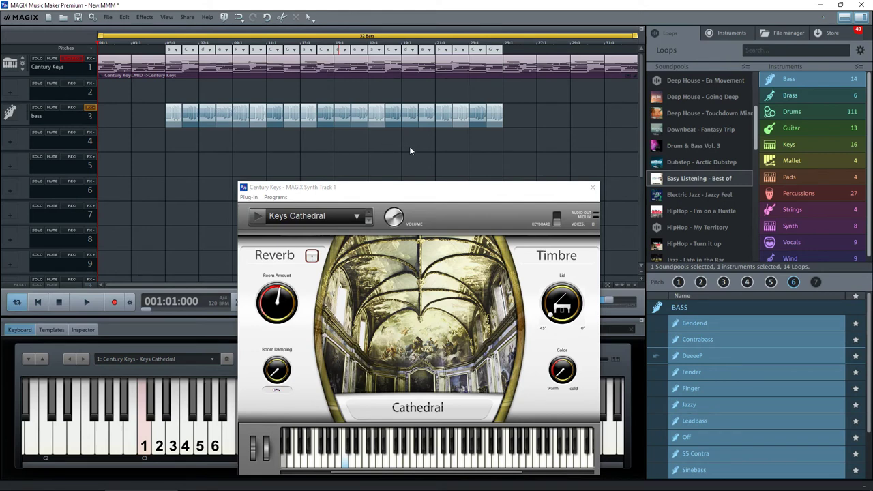
{"action": "key", "text": "space"}
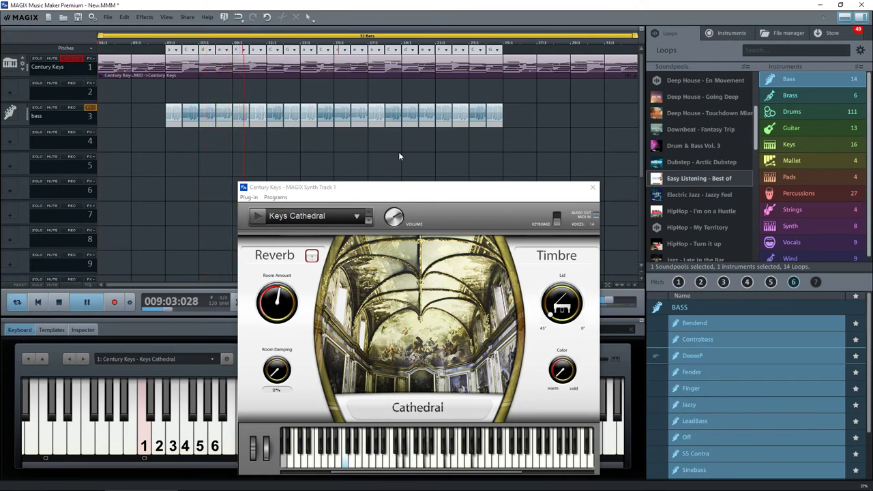
{"action": "key", "text": "space"}
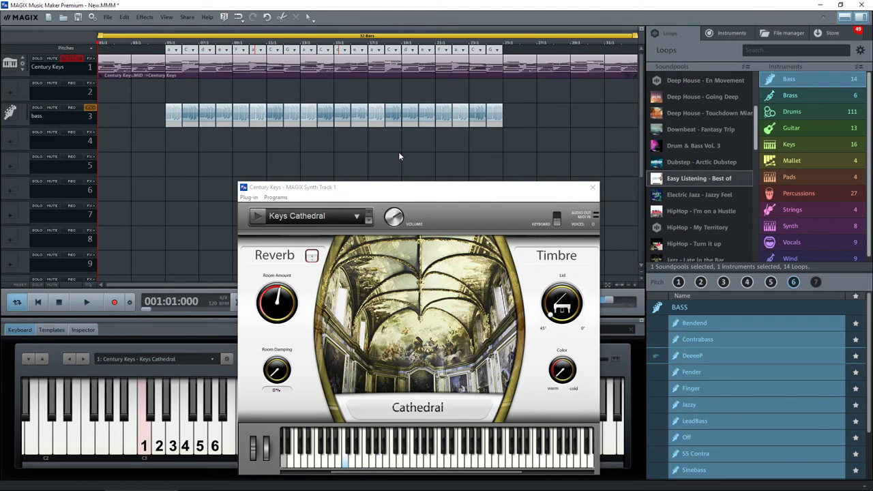
Step: Preview the Jazzy D drum loop and place it on track 5 at bar 9
{"action": "left_click", "coordinate": [793, 111]}
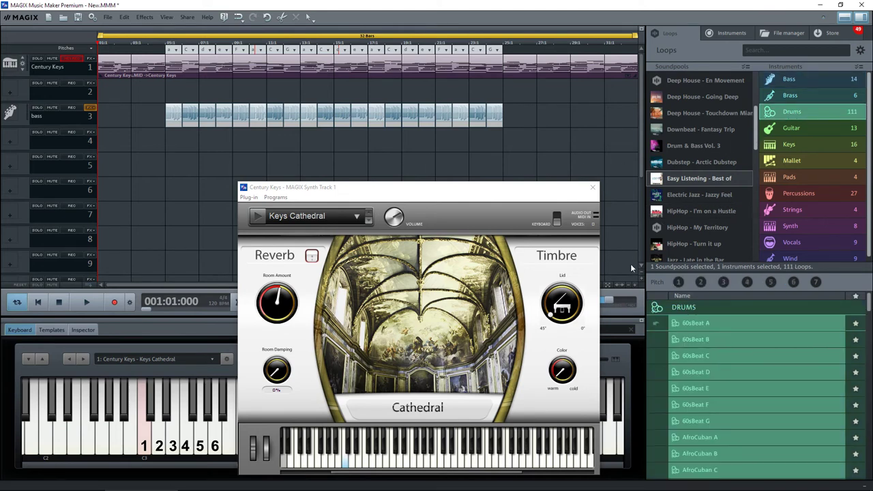
{"action": "scroll", "coordinate": [706, 405], "scroll_direction": "down", "scroll_amount": 2}
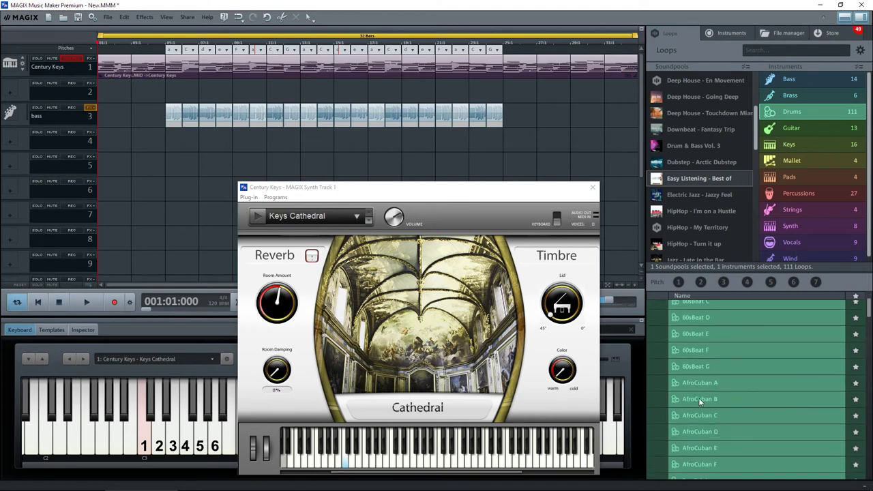
{"action": "scroll", "coordinate": [689, 394], "scroll_direction": "down", "scroll_amount": 2}
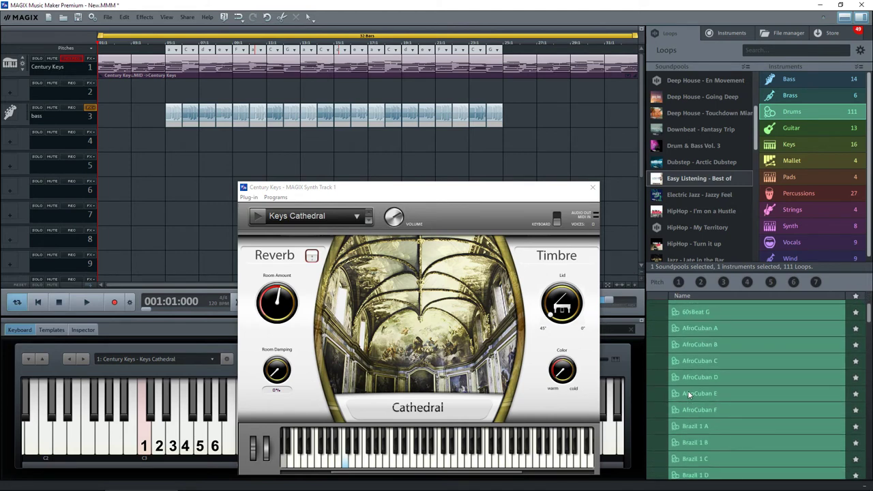
{"action": "scroll", "coordinate": [700, 393], "scroll_direction": "down", "scroll_amount": 2}
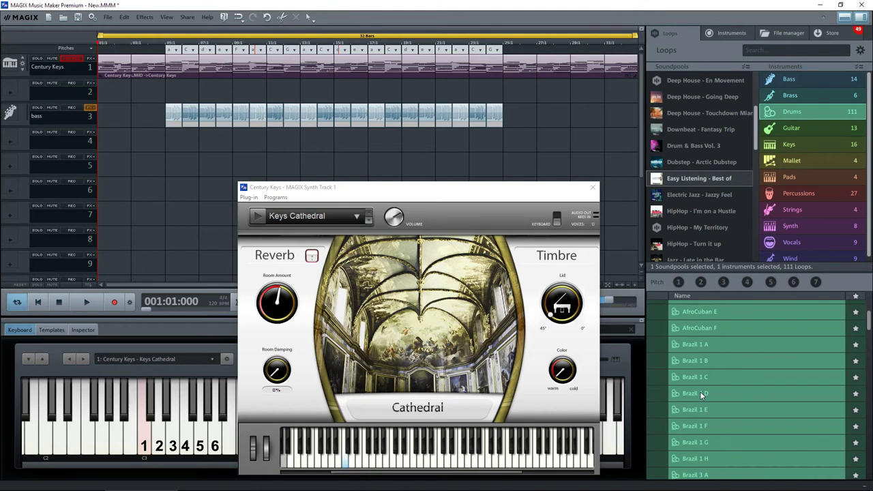
{"action": "scroll", "coordinate": [700, 393], "scroll_direction": "down", "scroll_amount": 6}
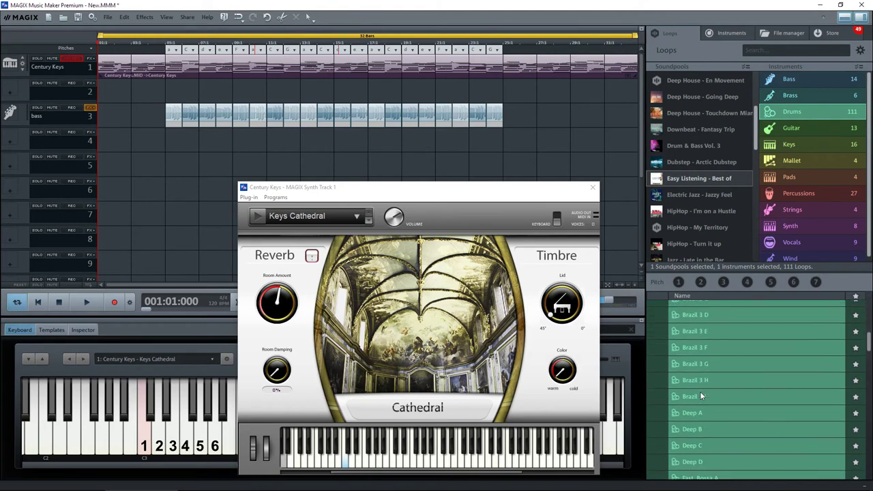
{"action": "scroll", "coordinate": [700, 392], "scroll_direction": "down", "scroll_amount": 10}
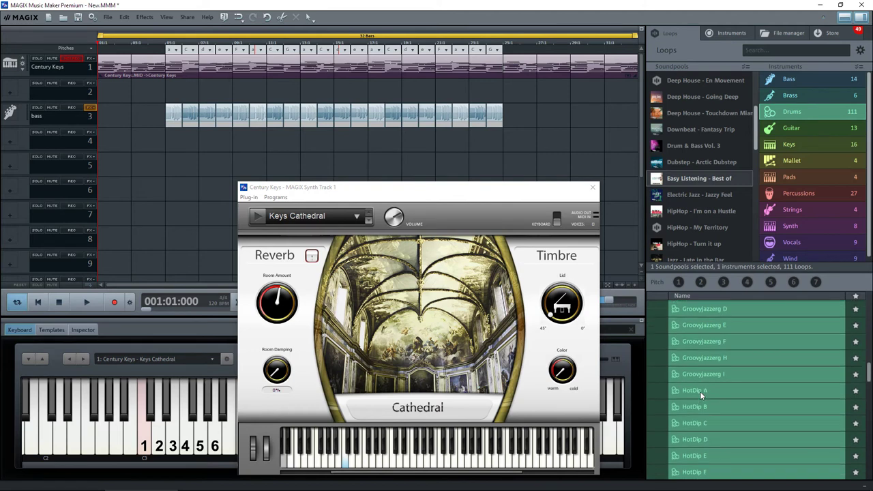
{"action": "scroll", "coordinate": [700, 392], "scroll_direction": "down", "scroll_amount": 1}
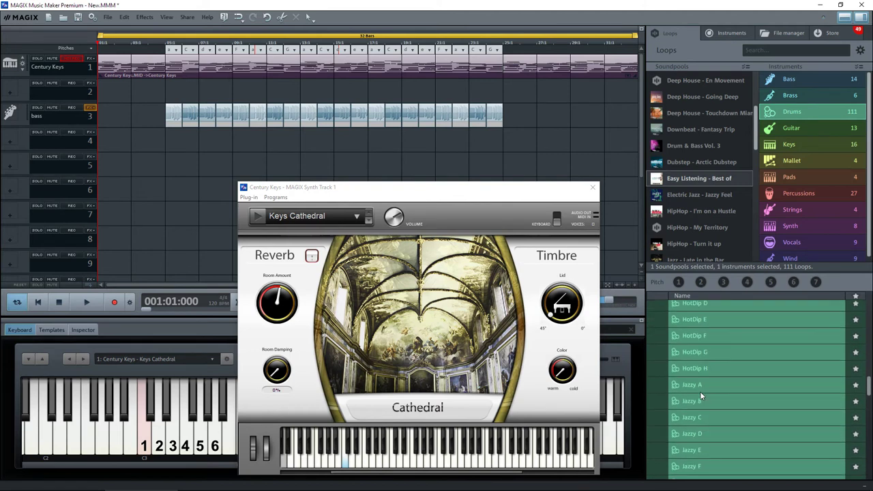
{"action": "left_click", "coordinate": [697, 434]}
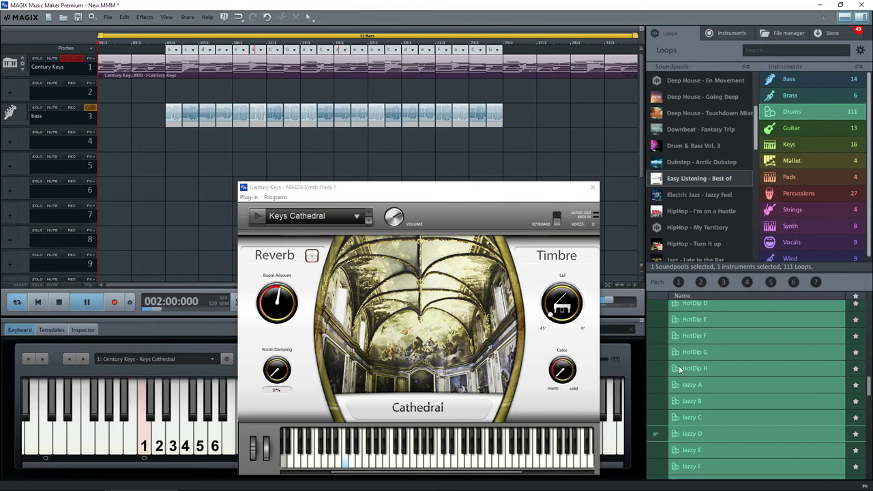
{"action": "left_click_drag", "start_coordinate": [689, 433], "coordinate": [248, 165]}
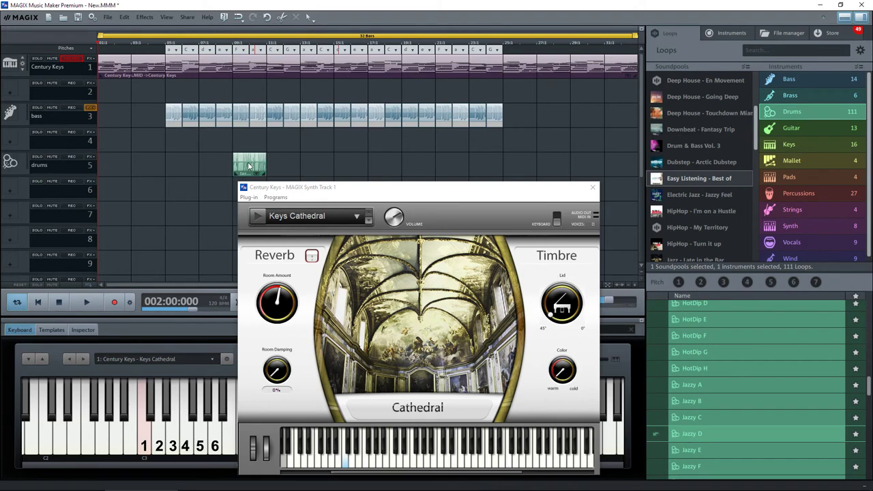
Step: Play the arrangement from bar 8 to hear the drums
{"action": "left_click", "coordinate": [214, 45]}
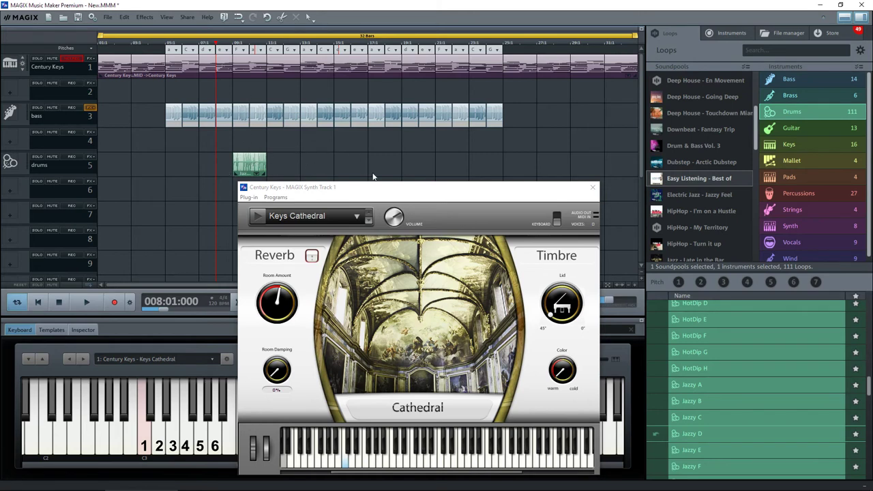
{"action": "key", "text": "space"}
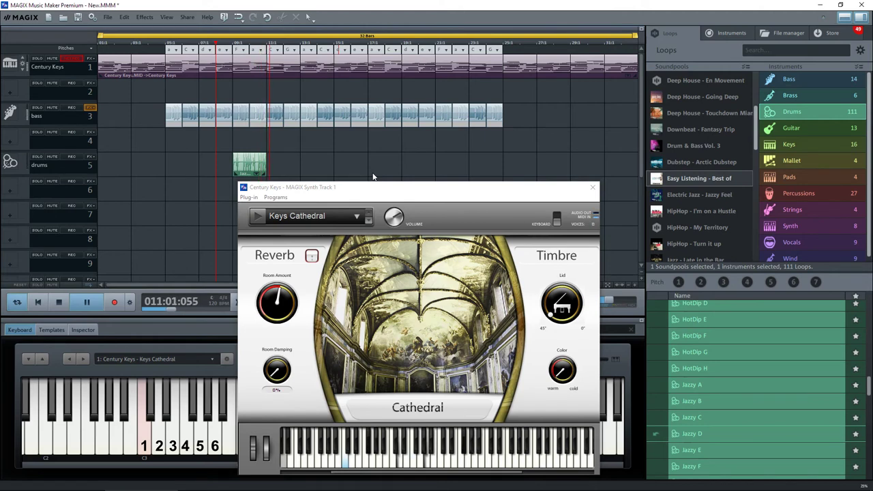
{"action": "key", "text": "space"}
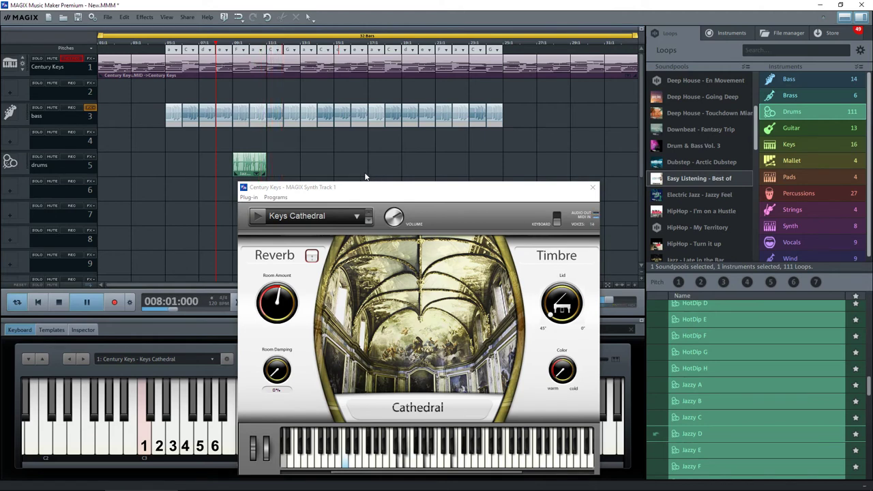
Step: Stretch the Jazzy D clip on track 5 to repeat through bar 17 and close the Century Keys synth window
{"action": "left_click", "coordinate": [266, 169]}
{"action": "left_click_drag", "start_coordinate": [265, 169], "coordinate": [368, 171]}
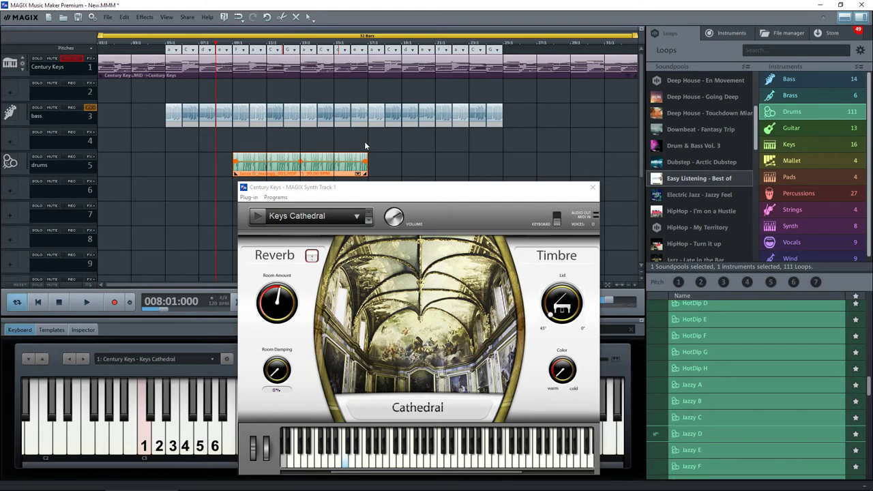
{"action": "left_click", "coordinate": [99, 44]}
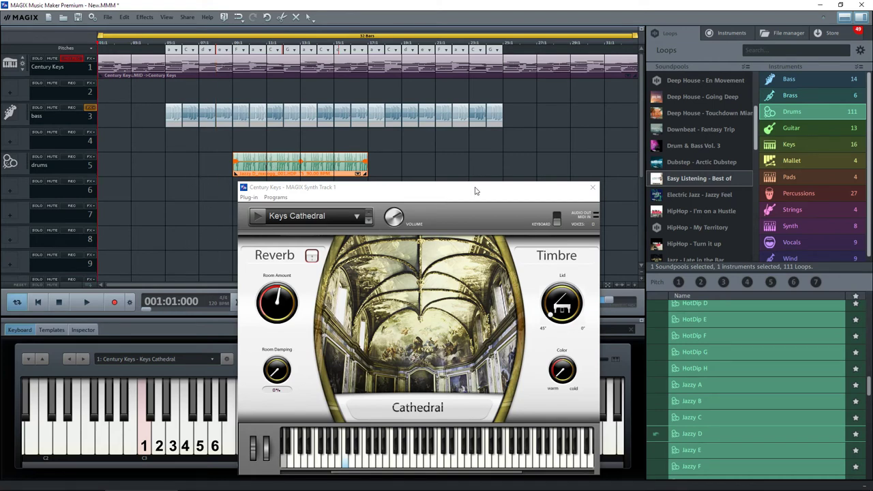
{"action": "left_click", "coordinate": [592, 189]}
{"action": "key", "text": "space"}
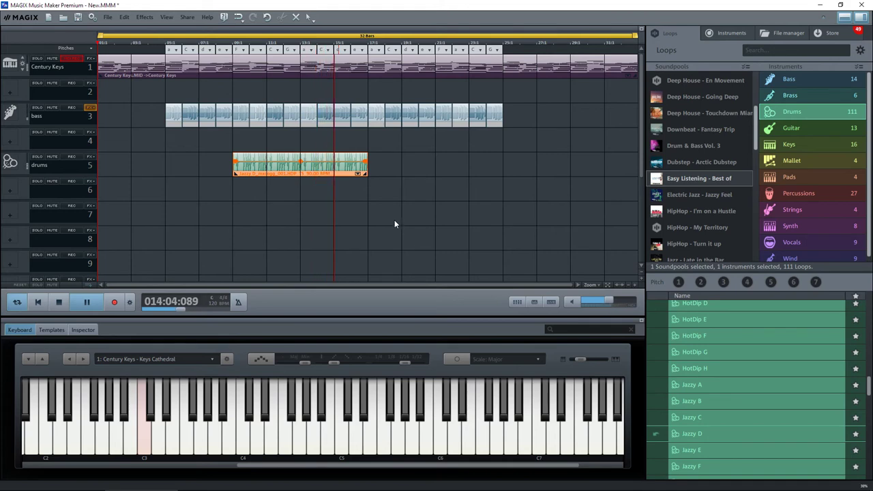
{"action": "key", "text": "space"}
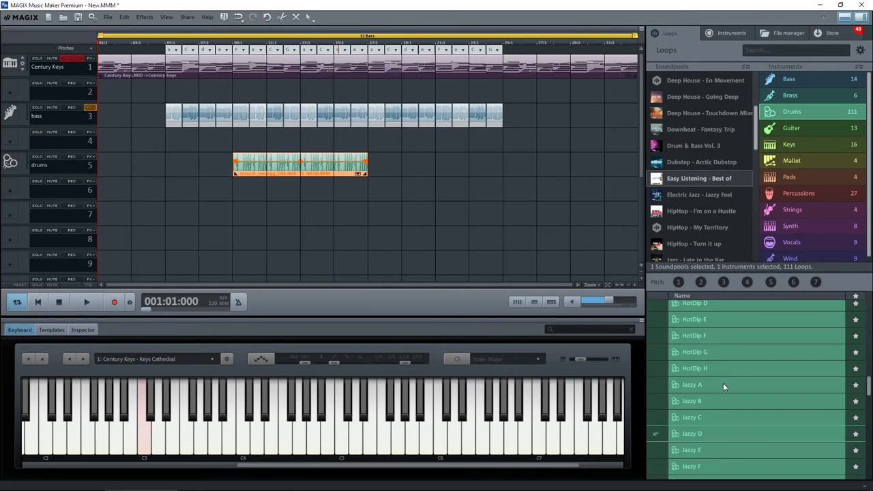
Step: Preview the 60sBeat A, B, C and D drum loops at the top of the Drums list
{"action": "scroll", "coordinate": [723, 386], "scroll_direction": "up", "scroll_amount": 10}
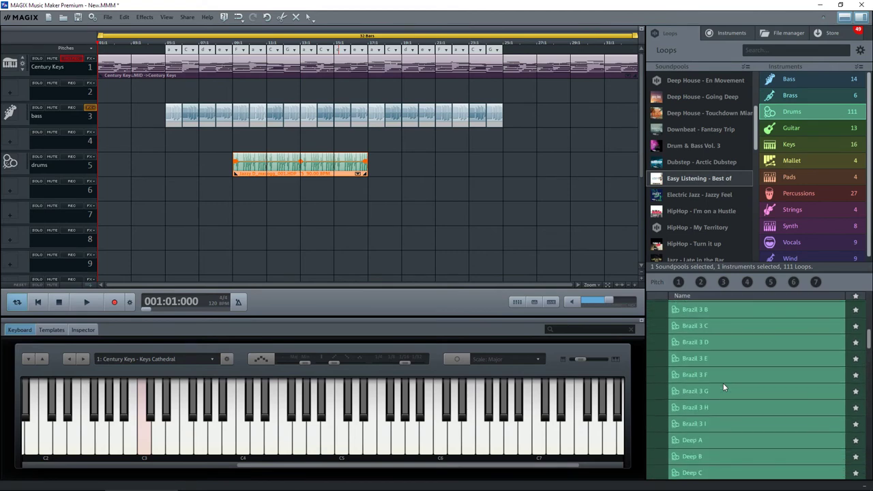
{"action": "scroll", "coordinate": [722, 386], "scroll_direction": "up", "scroll_amount": 10}
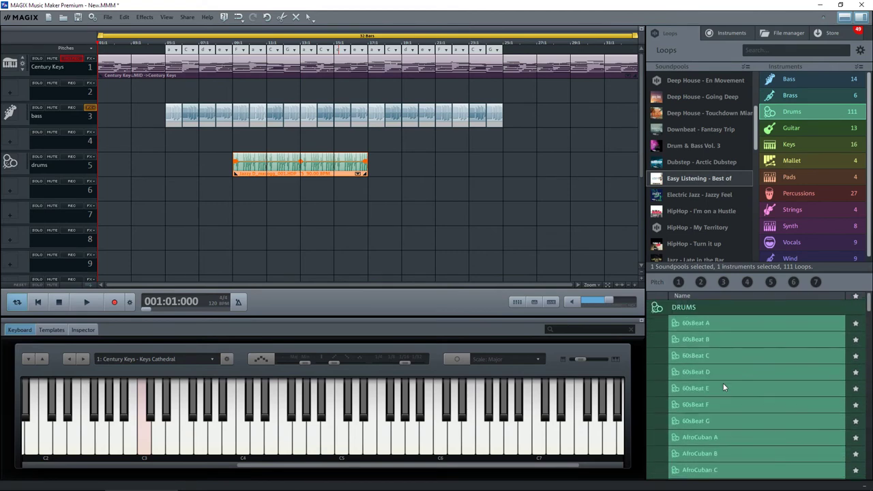
{"action": "left_click", "coordinate": [695, 325]}
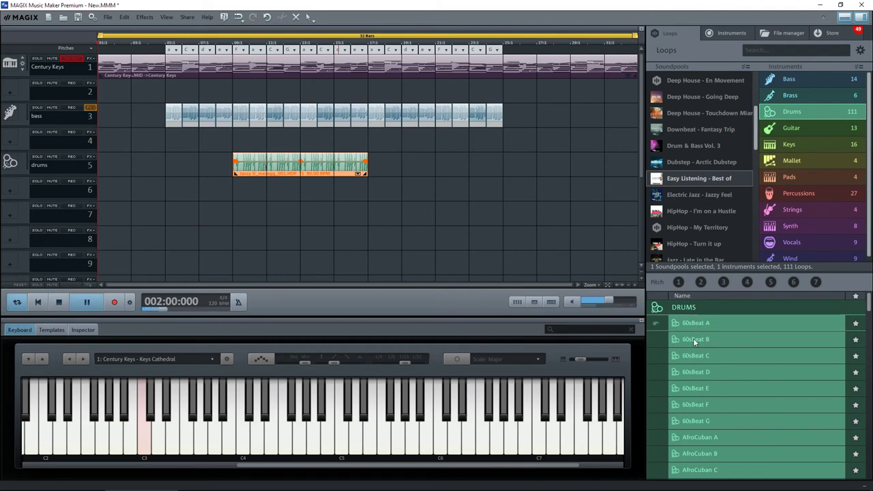
{"action": "left_click", "coordinate": [693, 339]}
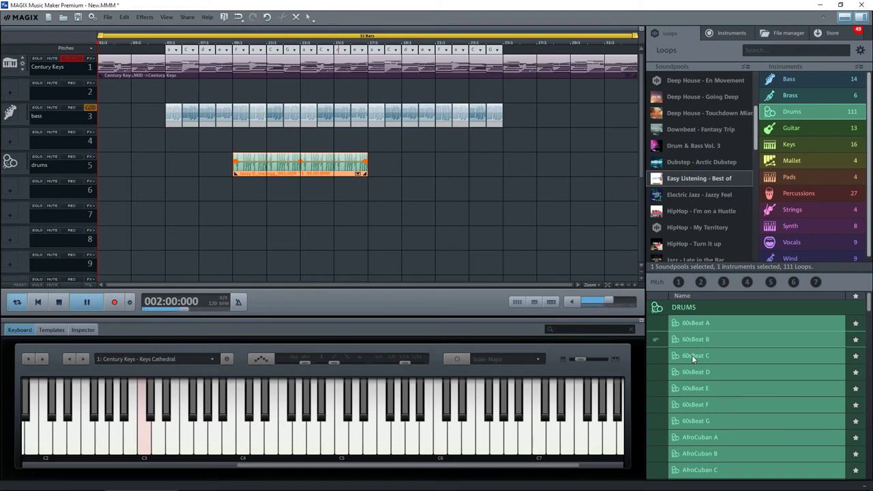
{"action": "left_click", "coordinate": [692, 355]}
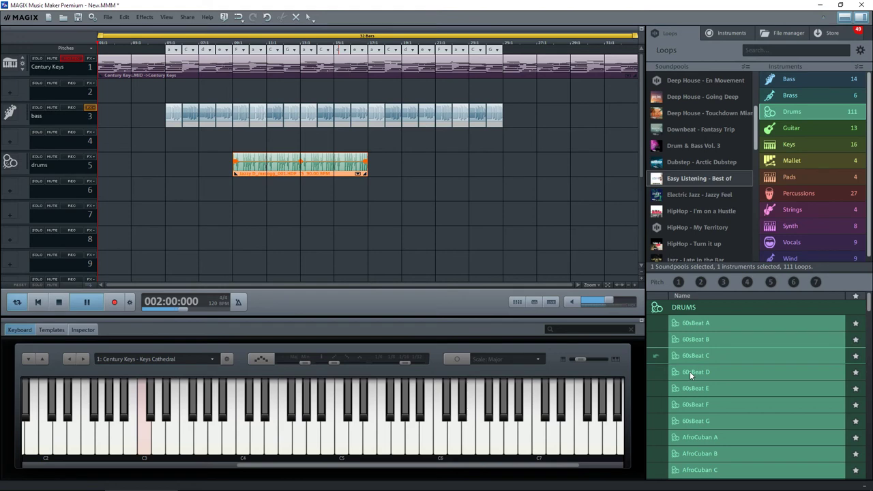
{"action": "left_click", "coordinate": [689, 371]}
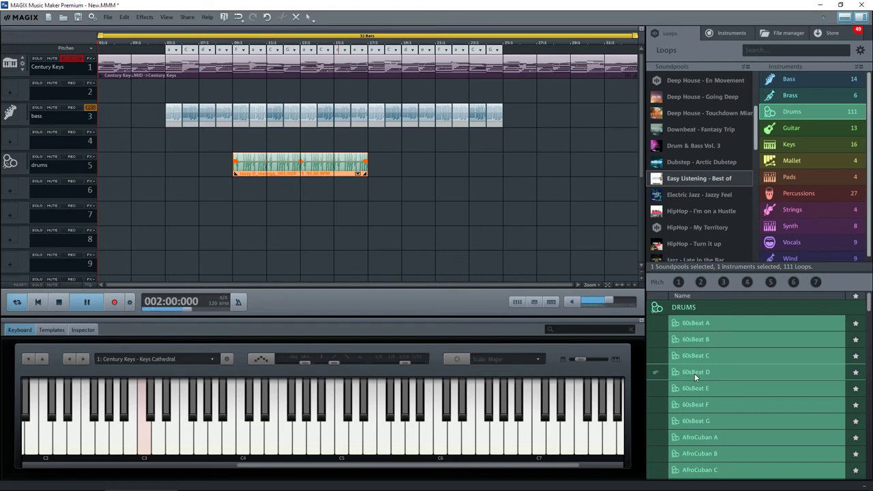
Step: Place 60sBeat D on track 6 from bar 13 and play it back from bar 7
{"action": "left_click_drag", "start_coordinate": [691, 371], "coordinate": [629, 193]}
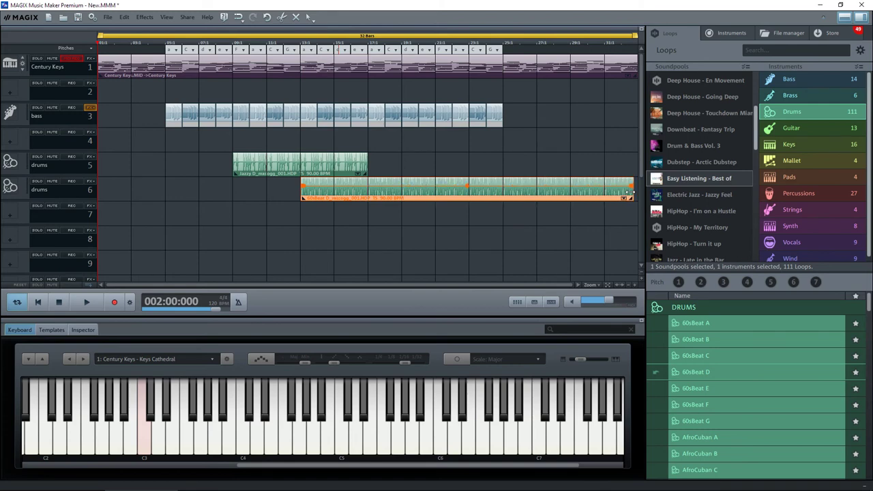
{"action": "left_click", "coordinate": [208, 43]}
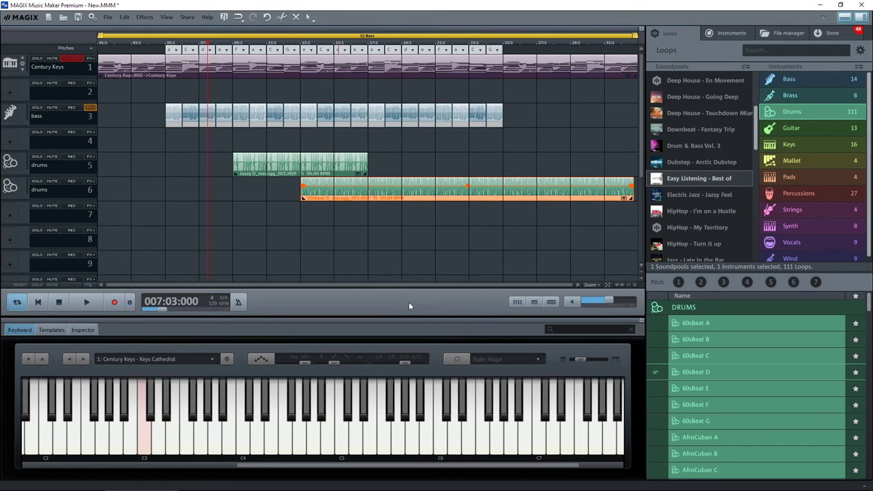
{"action": "key", "text": "space"}
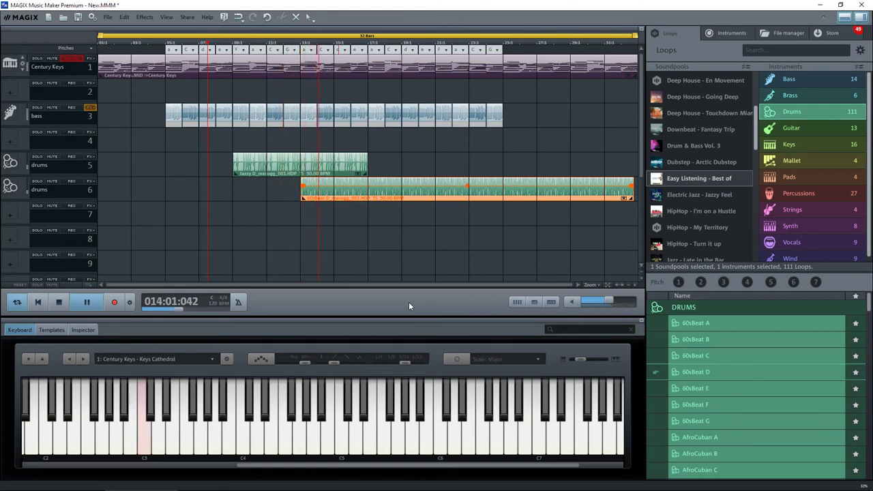
{"action": "key", "text": "space"}
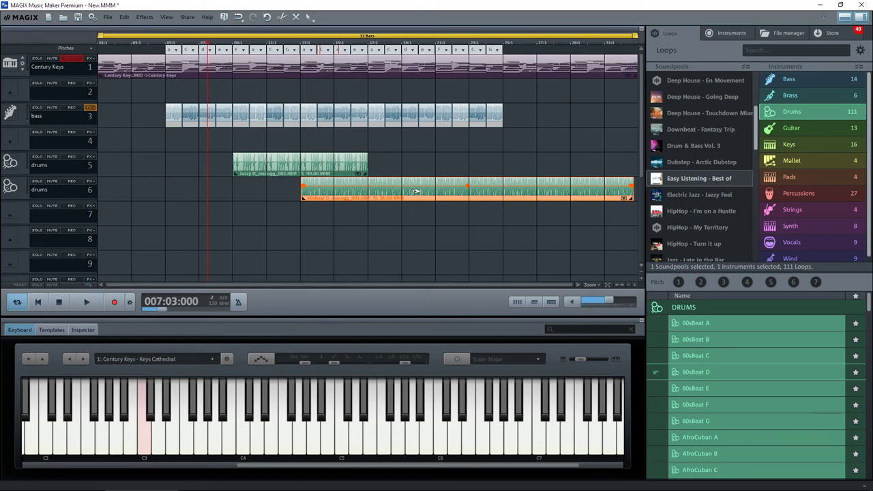
Step: Delete the 60sBeat D clip from track 6 and place 60sBeat E on track 7 at bar 9
{"action": "key", "text": "Delete"}
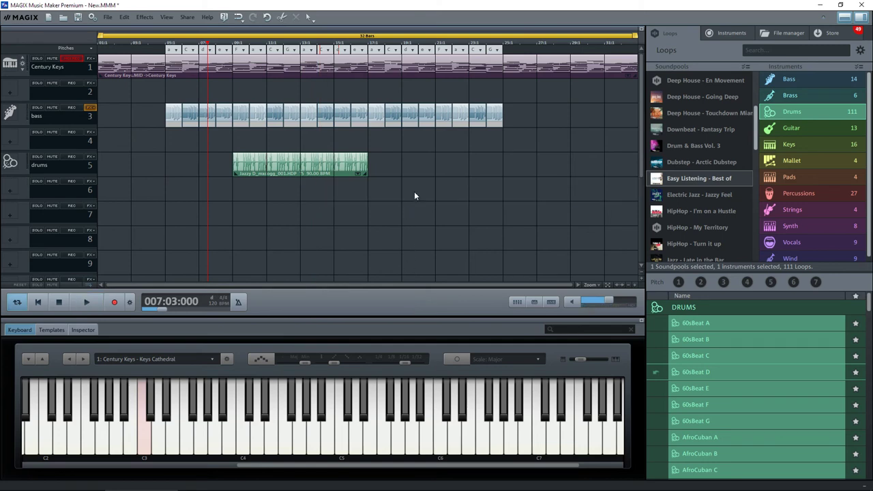
{"action": "left_click", "coordinate": [688, 387]}
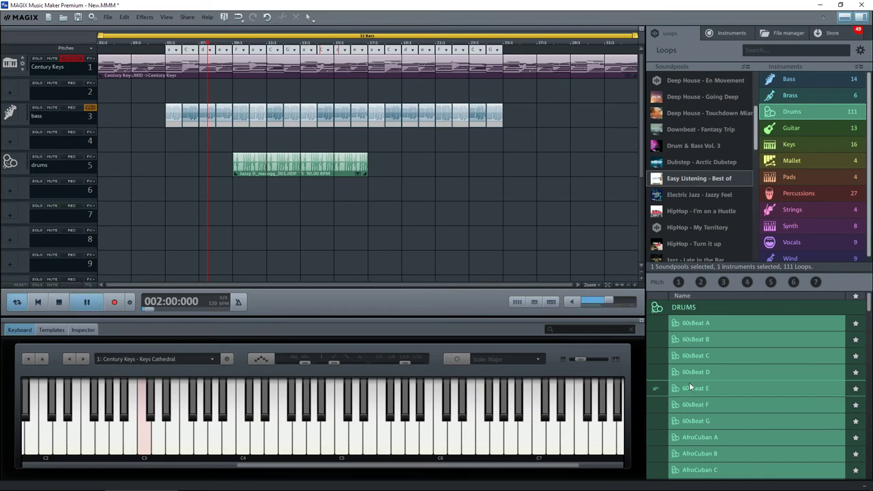
{"action": "scroll", "coordinate": [690, 386], "scroll_direction": "down", "scroll_amount": 1}
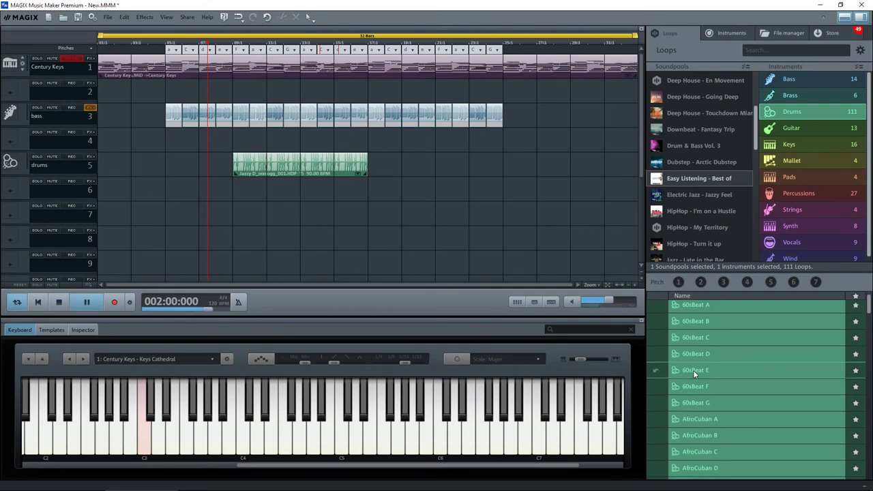
{"action": "left_click_drag", "start_coordinate": [693, 369], "coordinate": [246, 217]}
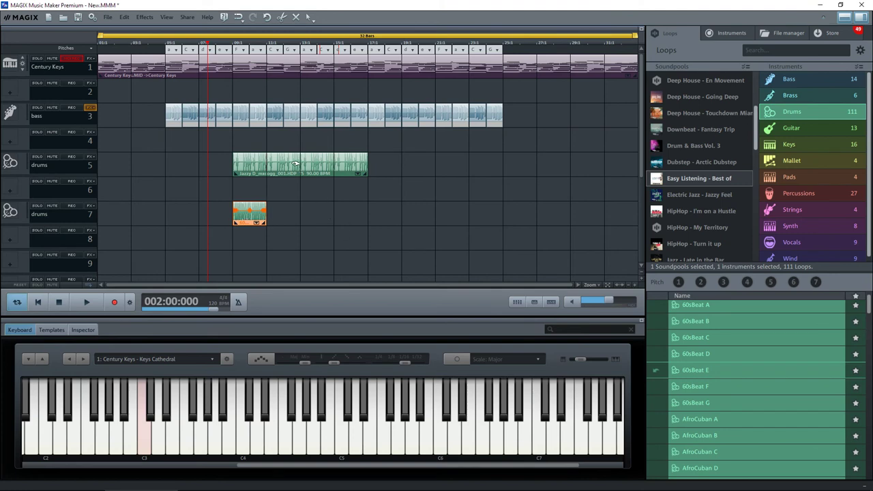
Step: Shift the Jazzy D clip on track 5 to bar 12 and listen to the new drum layout
{"action": "left_click_drag", "start_coordinate": [294, 166], "coordinate": [344, 165]}
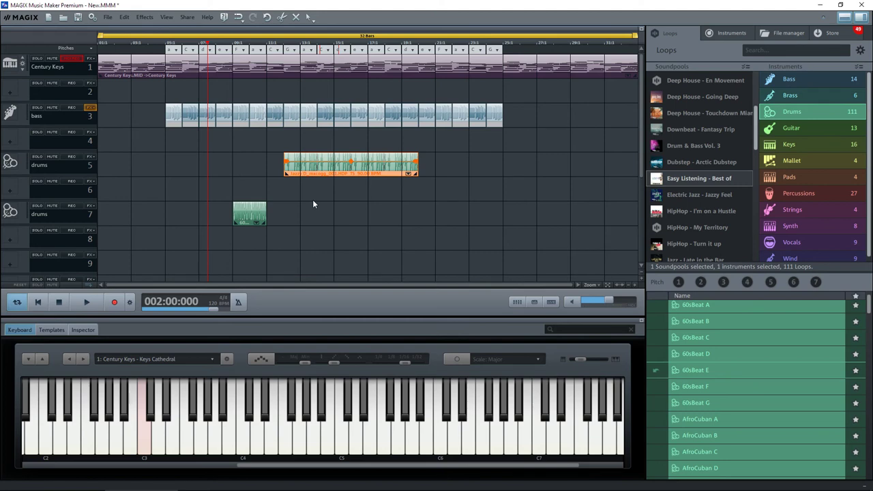
{"action": "key", "text": "space"}
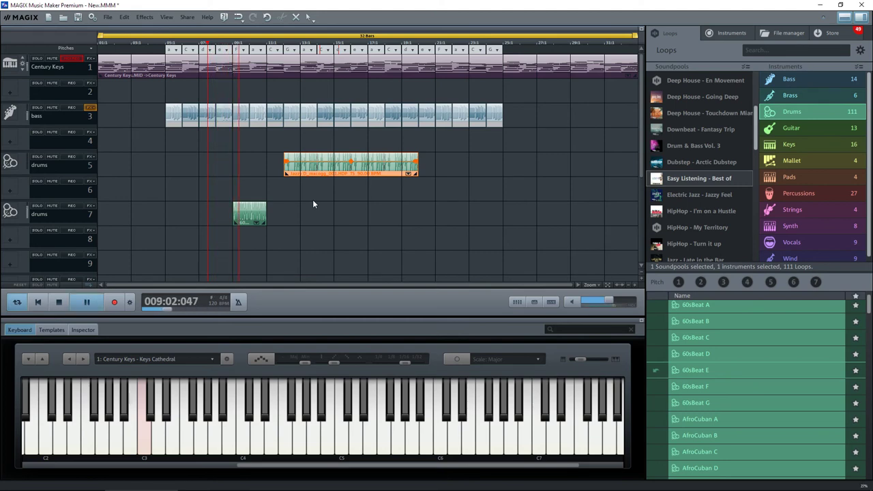
{"action": "key", "text": "space"}
Step: Remove the drum clip from track 7 and move the track 5 drum clip back to bar 9
{"action": "left_click", "coordinate": [250, 216]}
{"action": "key", "text": "Delete"}
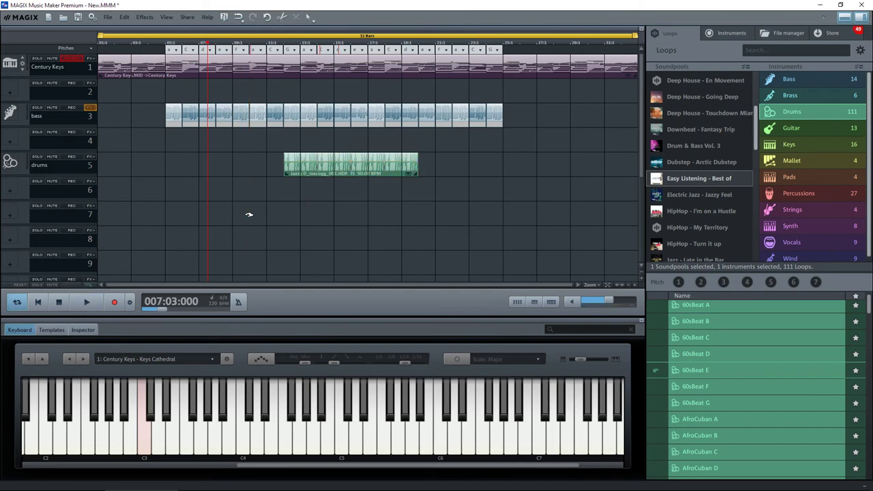
{"action": "left_click_drag", "start_coordinate": [361, 169], "coordinate": [310, 168]}
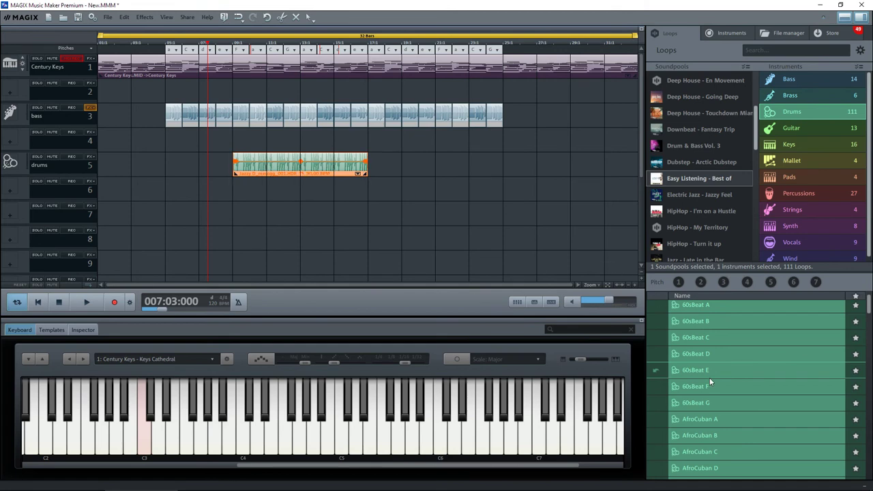
Step: Scroll the loop list down to the Jazzy drum loops
{"action": "scroll", "coordinate": [710, 386], "scroll_direction": "down", "scroll_amount": 4}
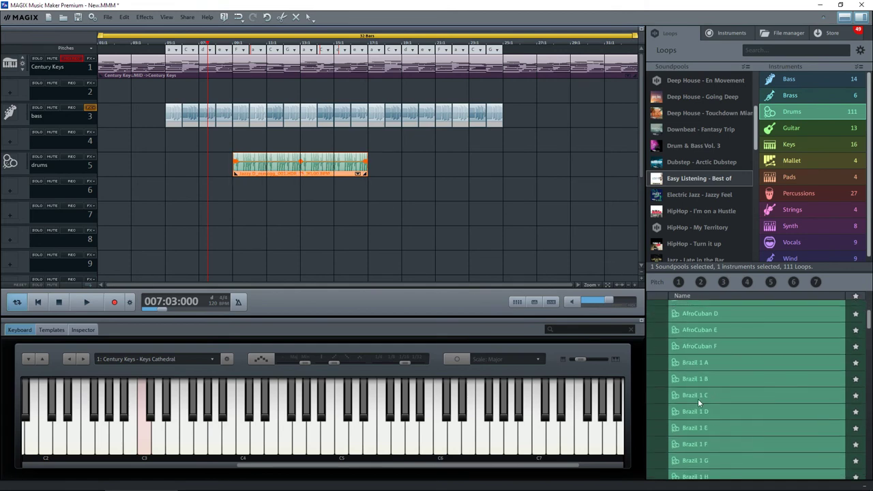
{"action": "scroll", "coordinate": [695, 402], "scroll_direction": "down", "scroll_amount": 7}
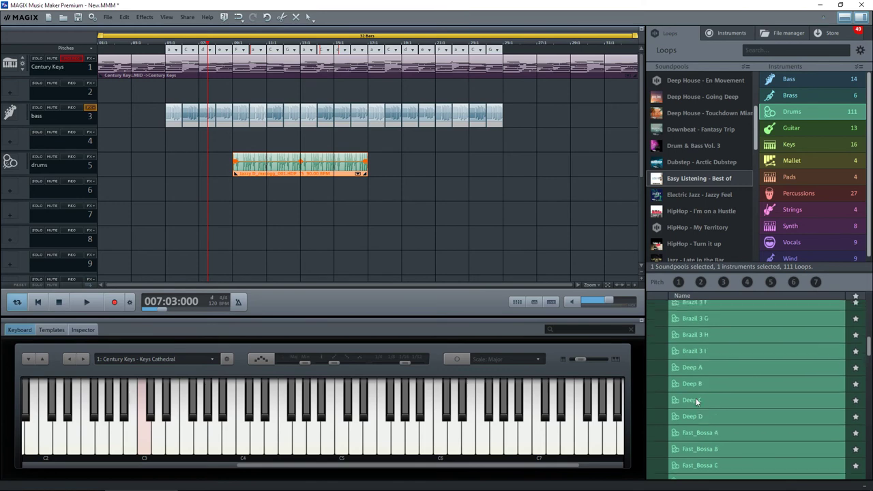
{"action": "scroll", "coordinate": [696, 402], "scroll_direction": "down", "scroll_amount": 5}
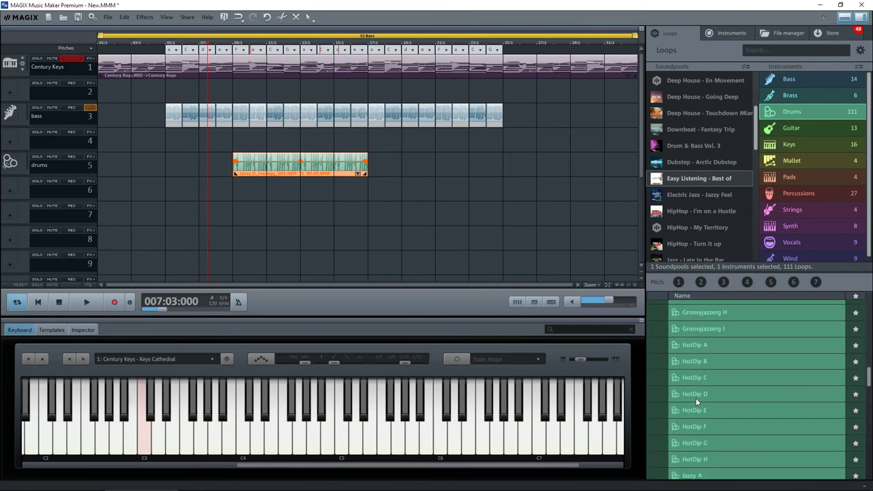
{"action": "scroll", "coordinate": [695, 403], "scroll_direction": "down", "scroll_amount": 6}
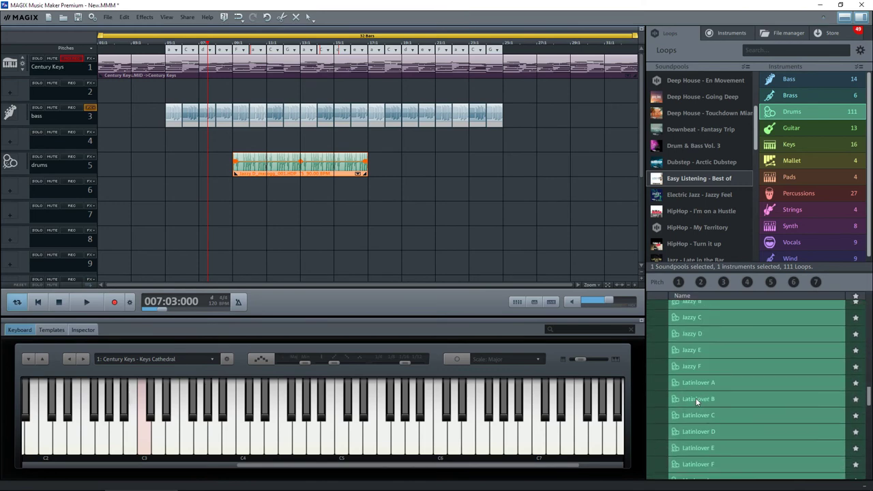
{"action": "scroll", "coordinate": [695, 403], "scroll_direction": "up", "scroll_amount": 3}
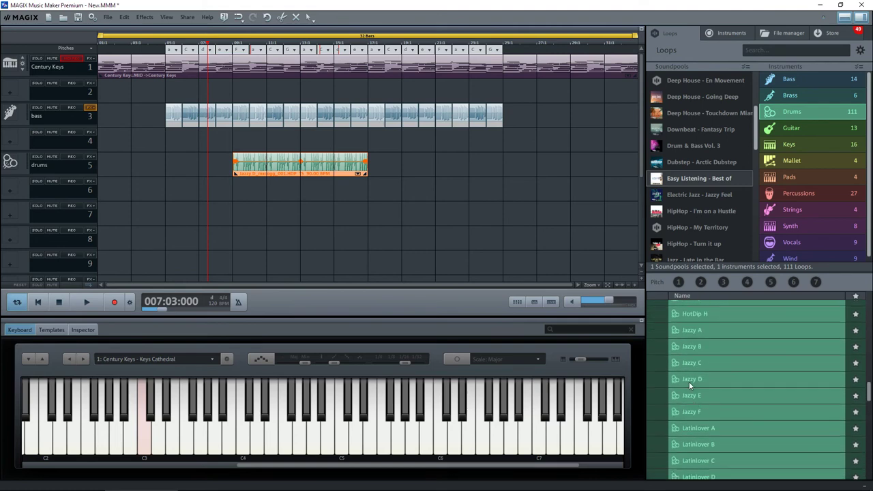
Step: Preview the Jazzy A through Jazzy F drum loops
{"action": "left_click", "coordinate": [687, 331]}
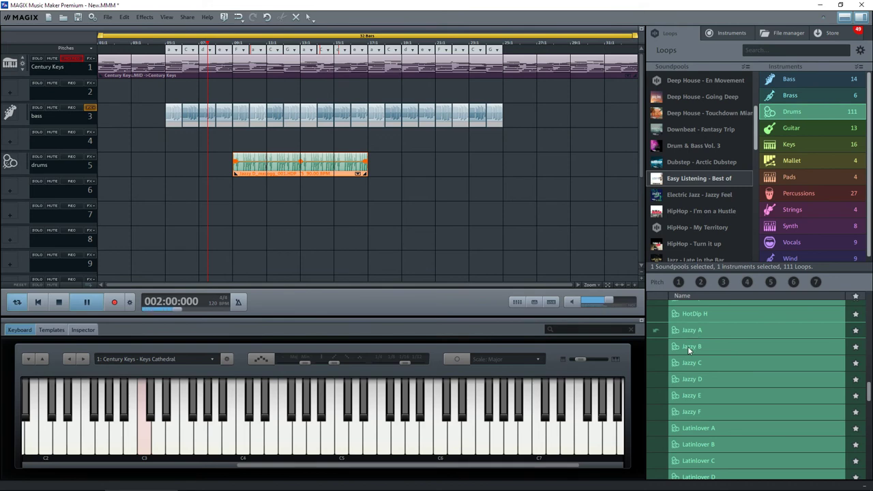
{"action": "left_click", "coordinate": [687, 347]}
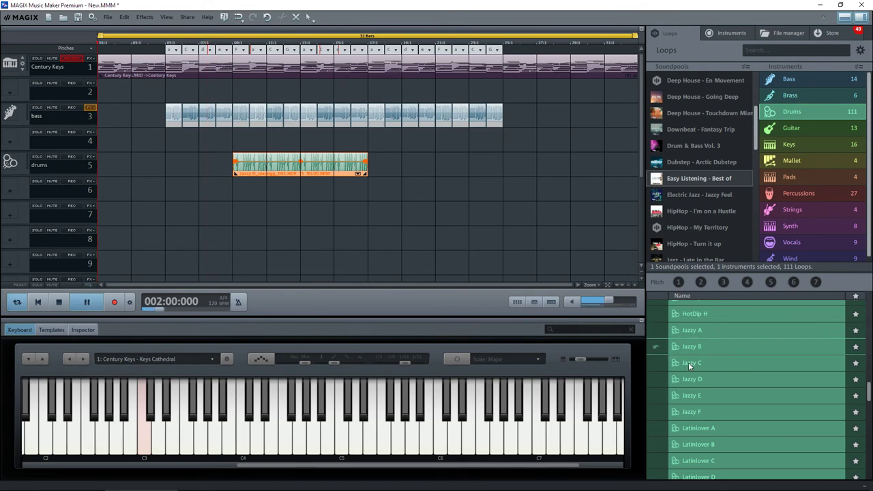
{"action": "left_click", "coordinate": [688, 362]}
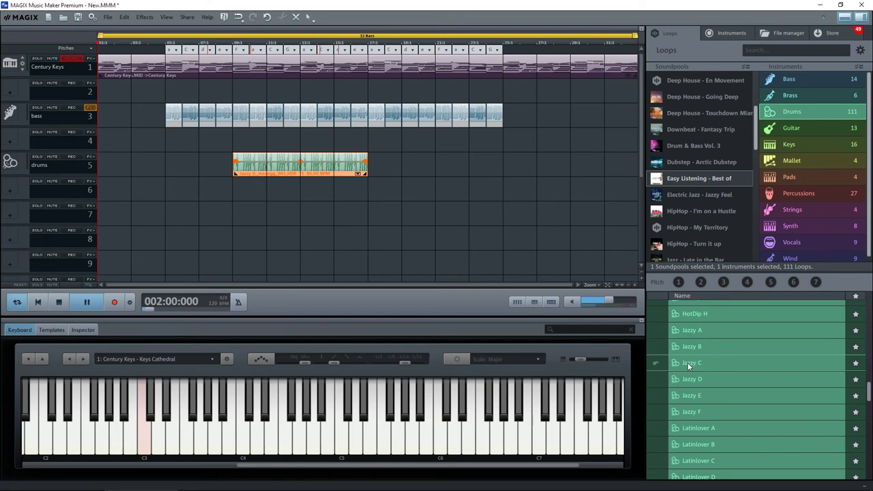
{"action": "left_click", "coordinate": [688, 379]}
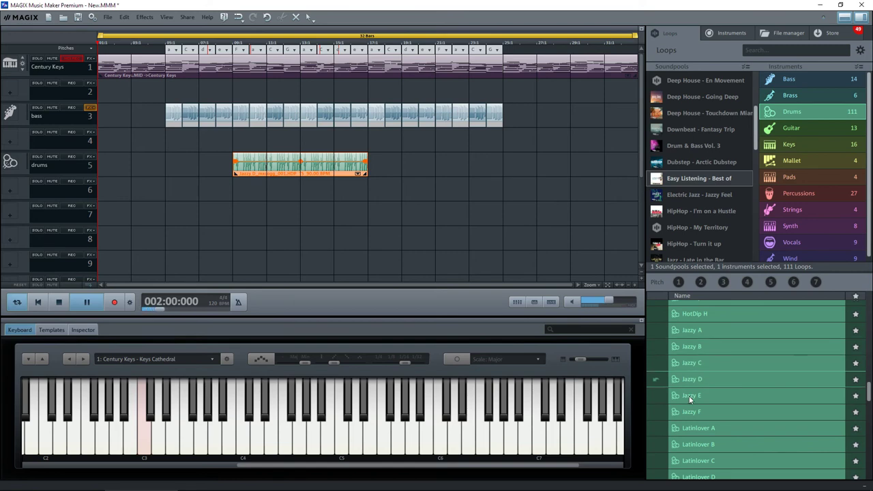
{"action": "left_click", "coordinate": [688, 396]}
{"action": "left_click", "coordinate": [690, 413]}
Step: Preview the Modern A and Oldswing A drum loops further down the list
{"action": "scroll", "coordinate": [727, 383], "scroll_direction": "down", "scroll_amount": 2}
{"action": "scroll", "coordinate": [727, 386], "scroll_direction": "down", "scroll_amount": 3}
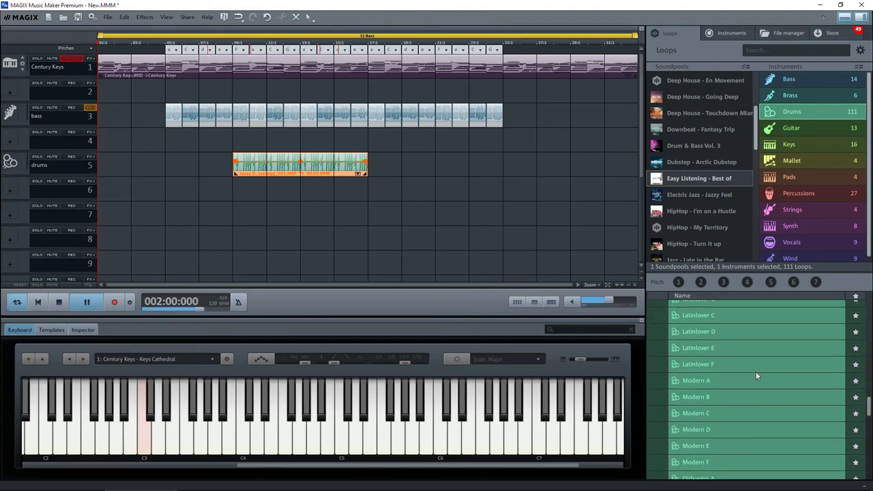
{"action": "left_click", "coordinate": [689, 382]}
{"action": "scroll", "coordinate": [732, 360], "scroll_direction": "down", "scroll_amount": 3}
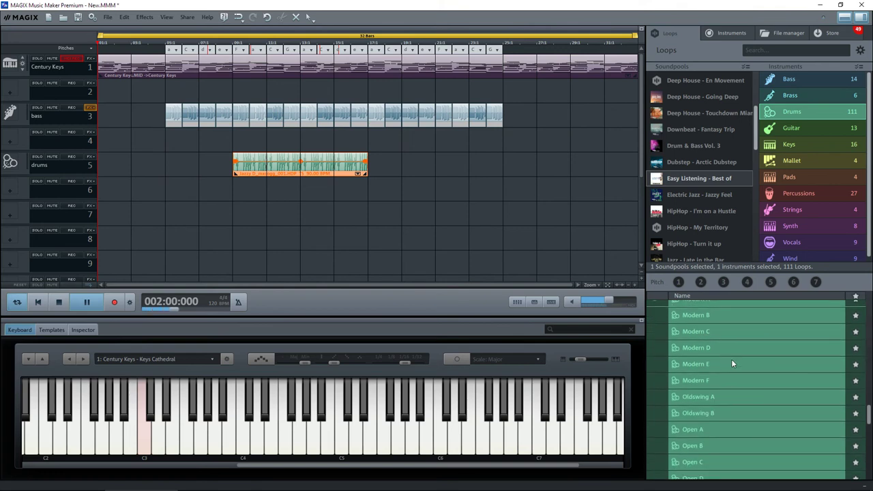
{"action": "left_click", "coordinate": [717, 395]}
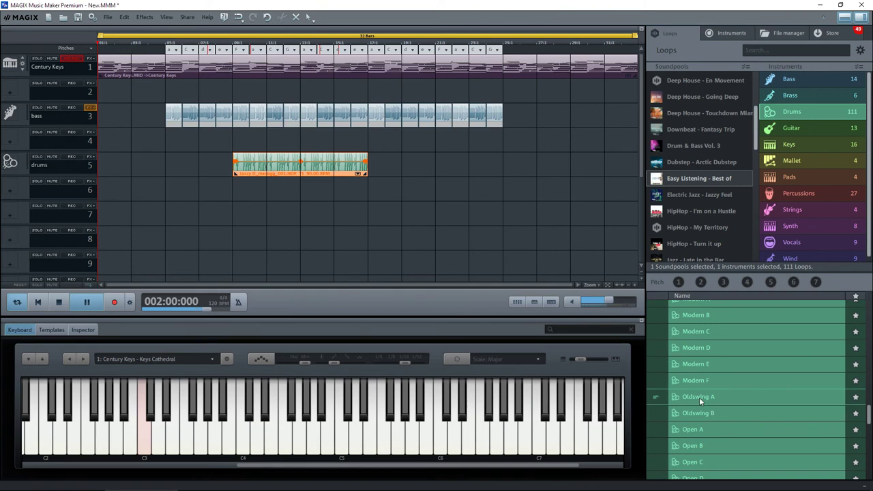
Step: Place Oldswing A on track 7 at bar 9 and play the arrangement from bar 8
{"action": "left_click_drag", "start_coordinate": [699, 397], "coordinate": [247, 217]}
{"action": "left_click", "coordinate": [216, 44]}
{"action": "key", "text": "space"}
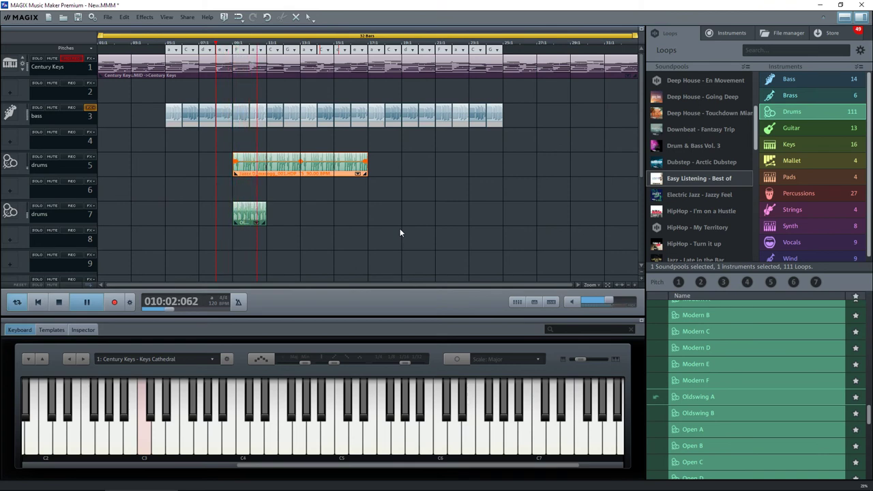
{"action": "key", "text": "space"}
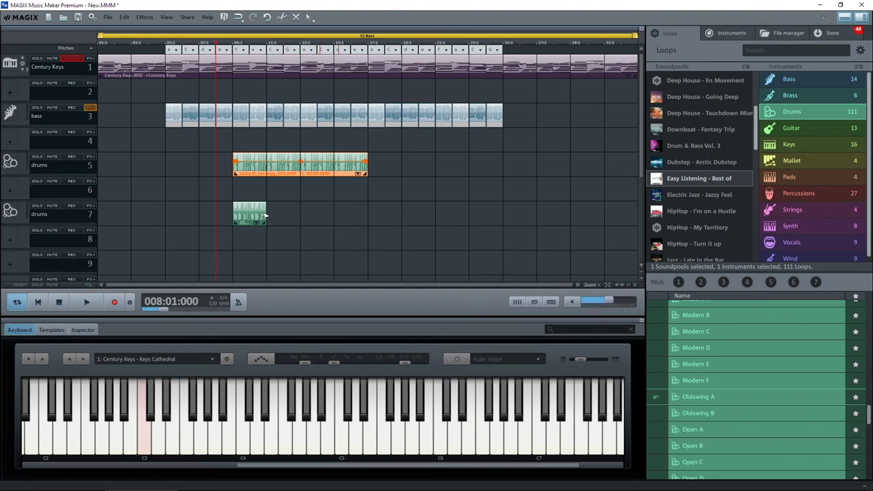
Step: Trim the Jazzy D clip to end at bar 13, start Oldswing A at bar 13, and play it back
{"action": "left_click_drag", "start_coordinate": [256, 223], "coordinate": [357, 217]}
{"action": "left_click_drag", "start_coordinate": [367, 169], "coordinate": [300, 169]}
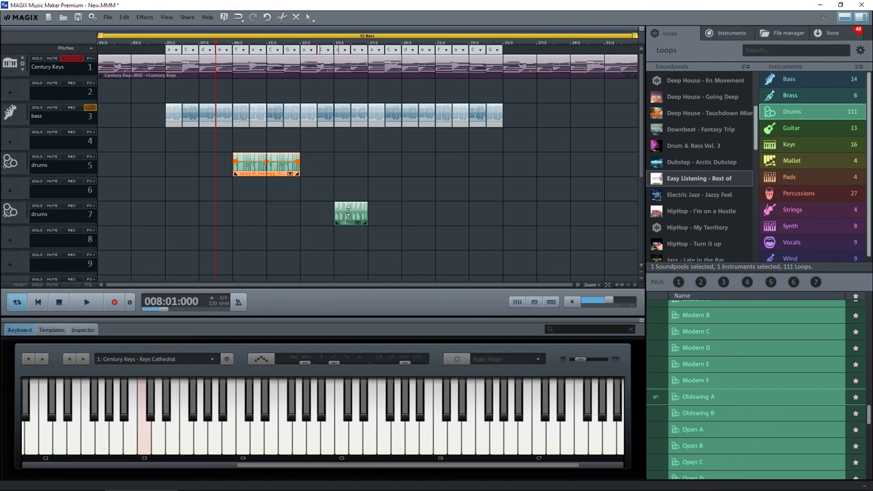
{"action": "left_click_drag", "start_coordinate": [357, 217], "coordinate": [642, 212]}
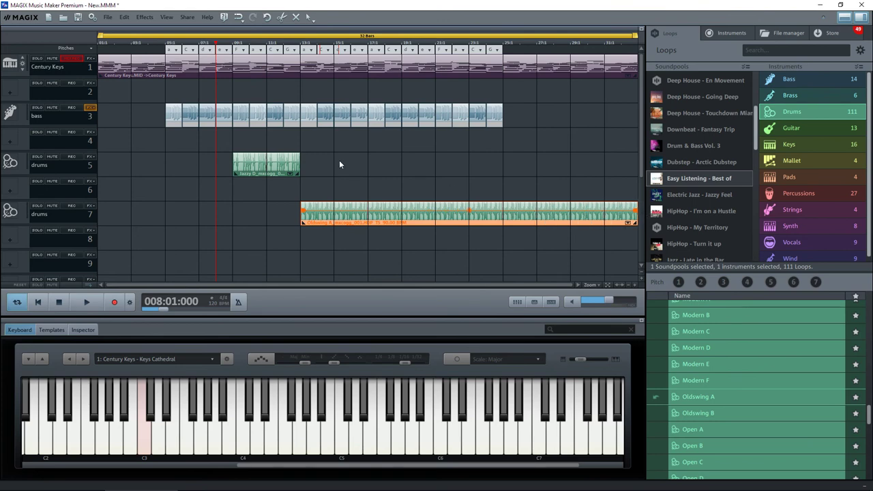
{"action": "key", "text": "space"}
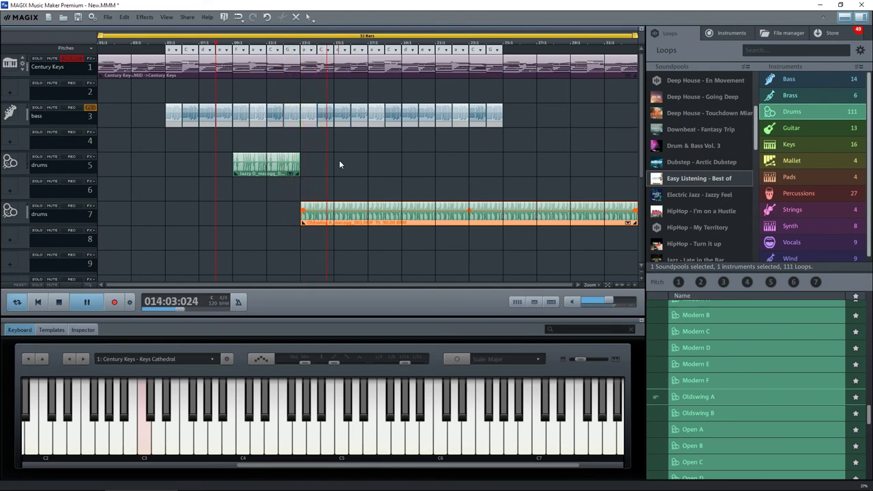
{"action": "key", "text": "space"}
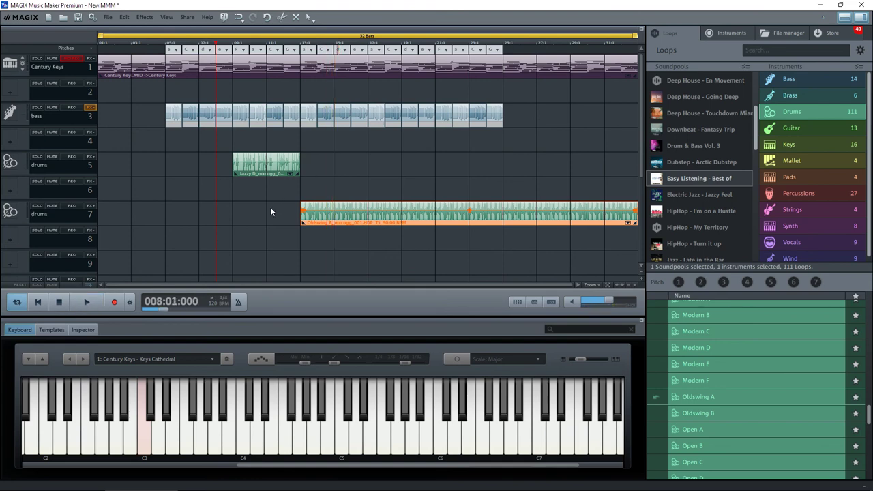
{"action": "left_click", "coordinate": [628, 286]}
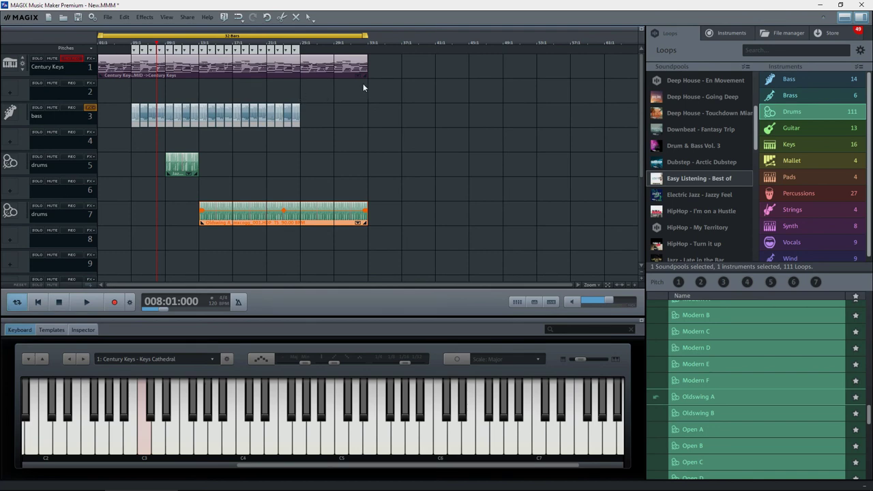
{"action": "left_click", "coordinate": [634, 284]}
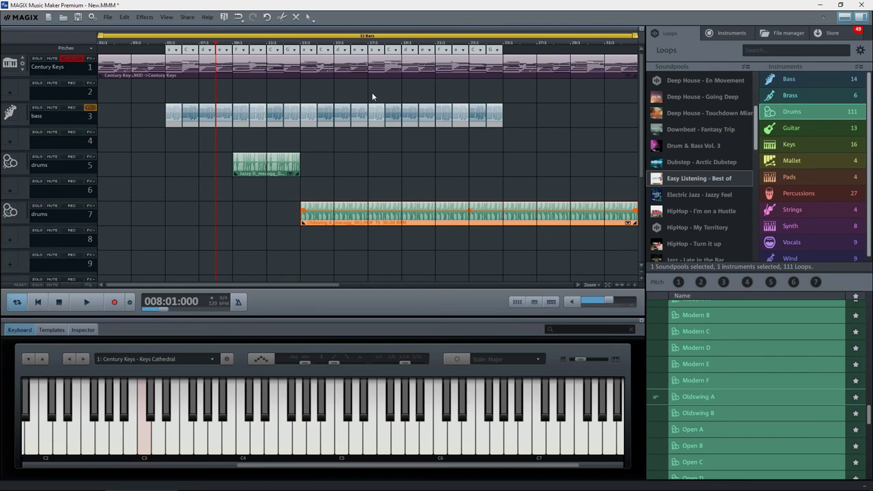
Step: Copy the track 3 bass loops from bars 17–25 into bars 25–33 and play to check
{"action": "left_click_drag", "start_coordinate": [372, 94], "coordinate": [510, 138]}
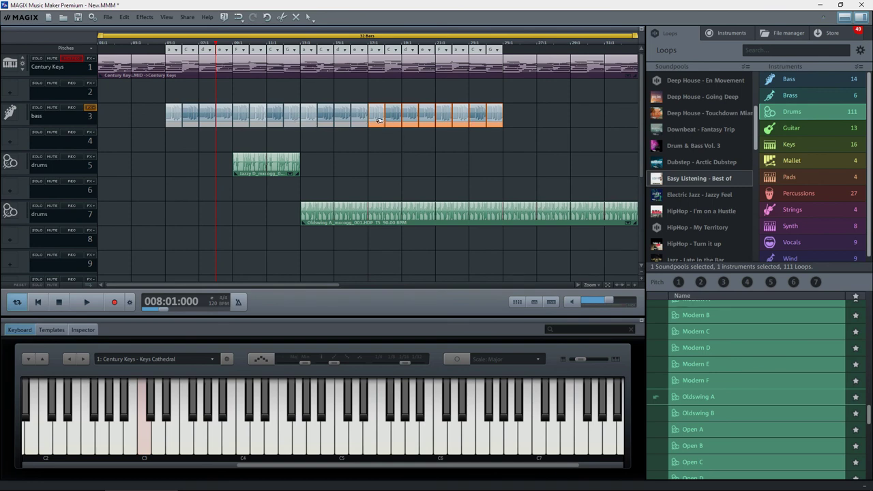
{"action": "left_click_drag", "start_coordinate": [378, 121], "coordinate": [515, 121]}
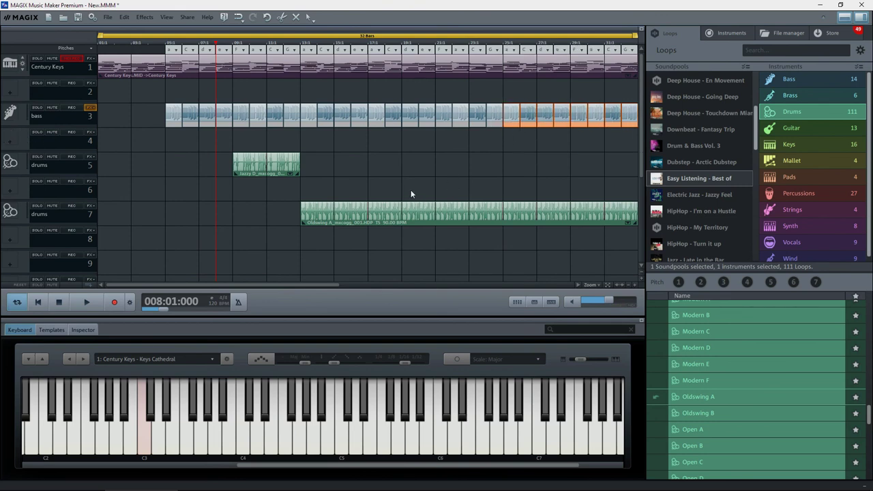
{"action": "key", "text": "space"}
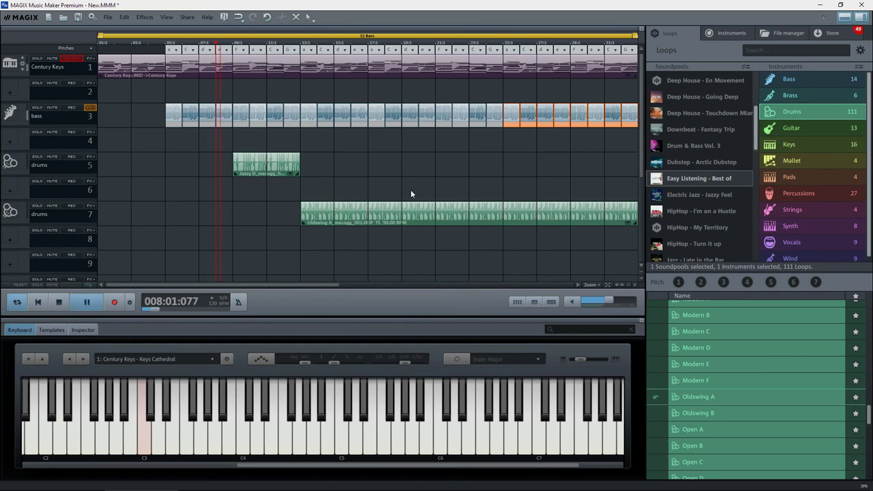
{"action": "key", "text": "space"}
{"action": "left_click", "coordinate": [422, 169]}
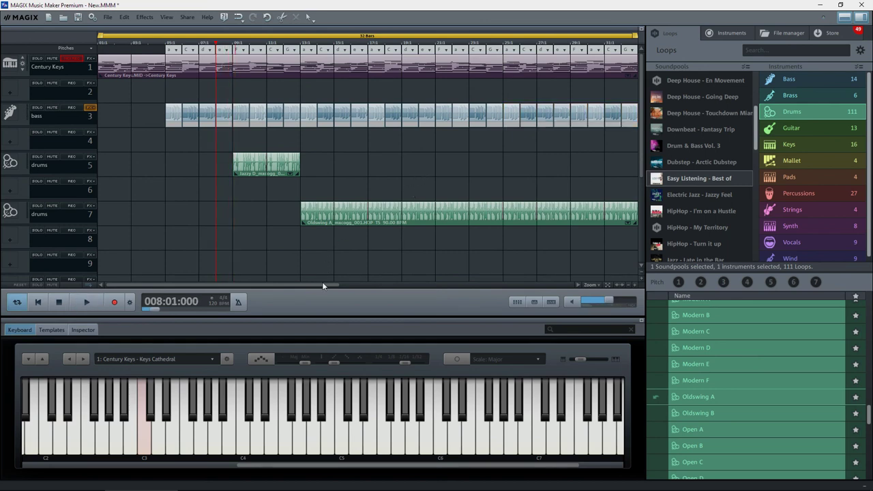
{"action": "left_click_drag", "start_coordinate": [322, 284], "coordinate": [426, 286]}
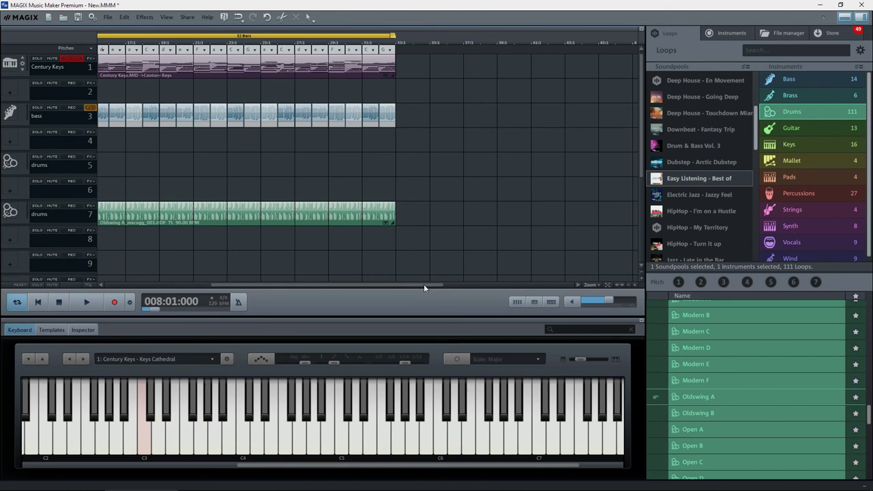
Step: Scroll back to show the whole 32-bar arrangement and move the playhead to bar 1
{"action": "left_click_drag", "start_coordinate": [424, 285], "coordinate": [268, 285]}
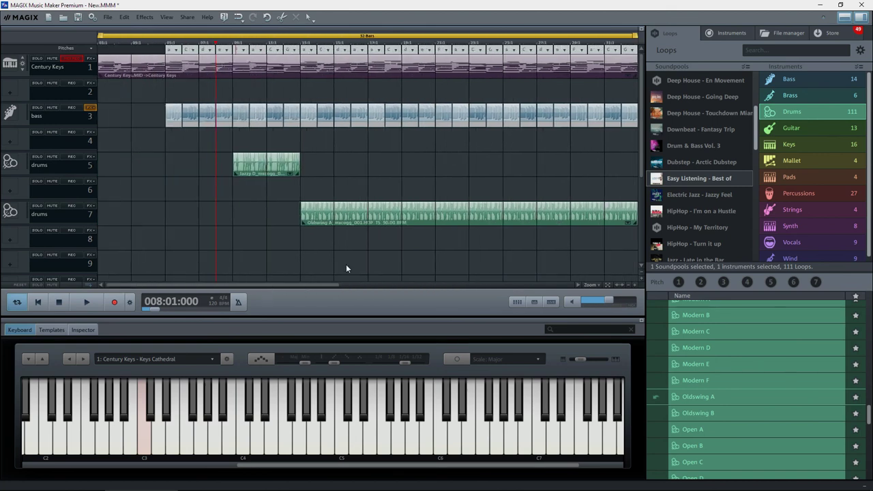
{"action": "left_click", "coordinate": [99, 45]}
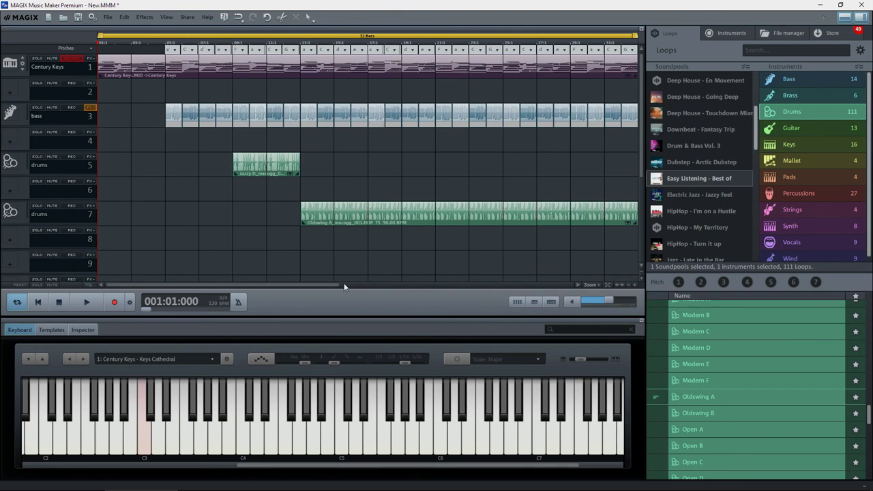
{"action": "left_click_drag", "start_coordinate": [323, 283], "coordinate": [258, 287]}
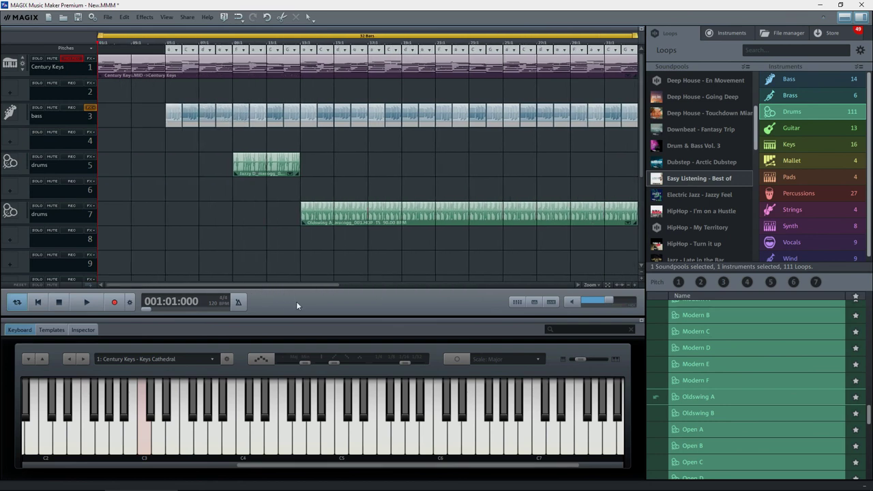